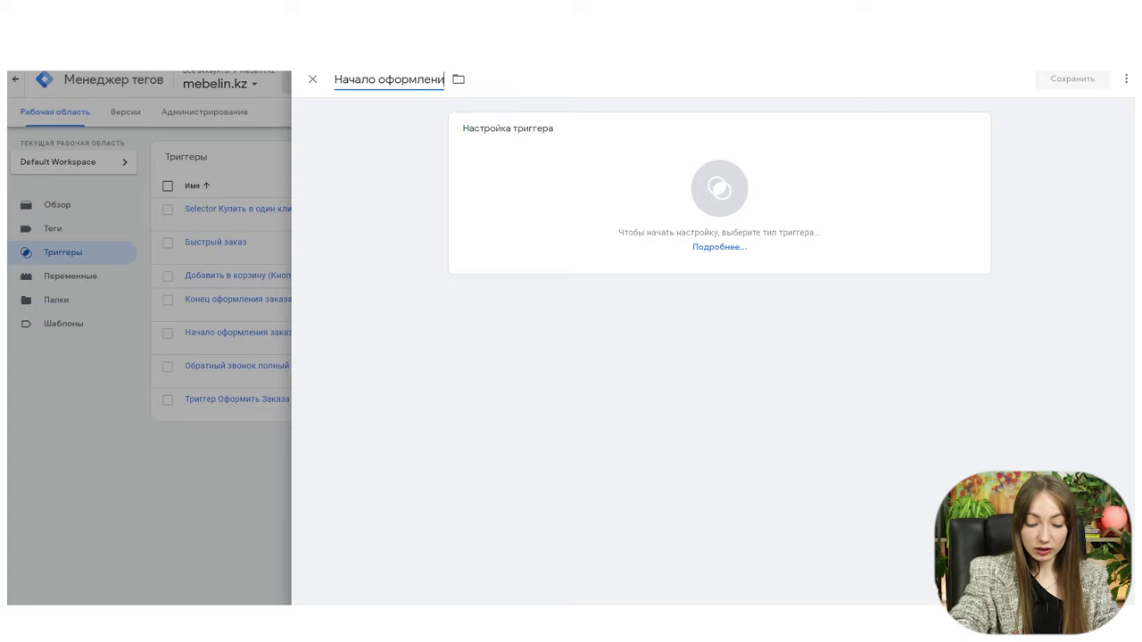
# Name the new trigger "Начало оформления заказа" and choose Просмотр страницы as its type
pyautogui.write('аказа')
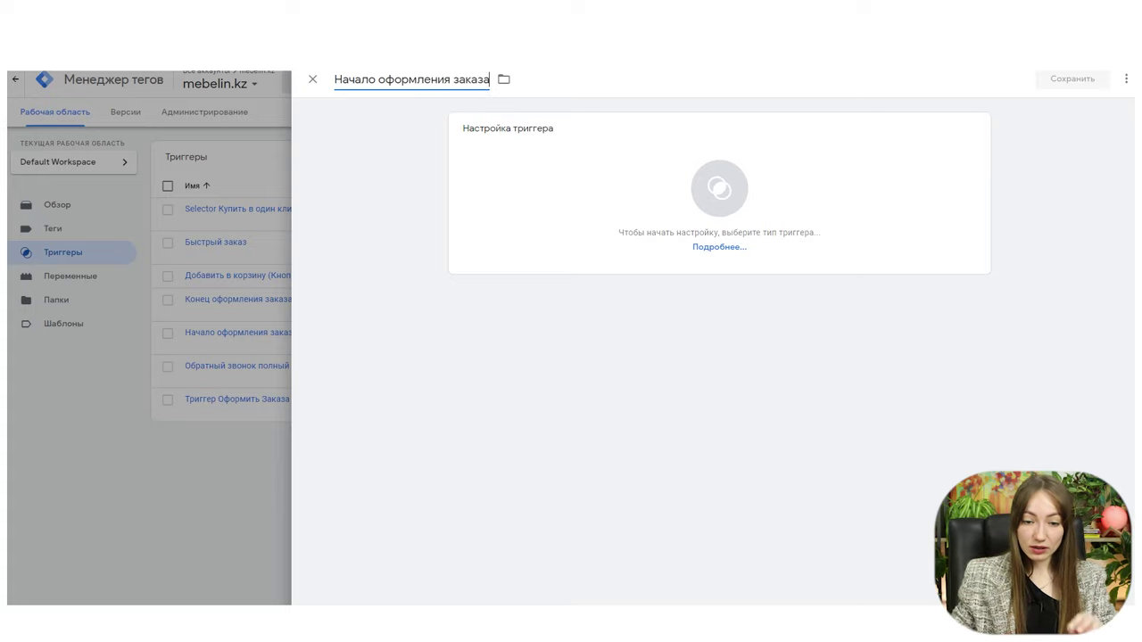
pyautogui.click(638, 172)
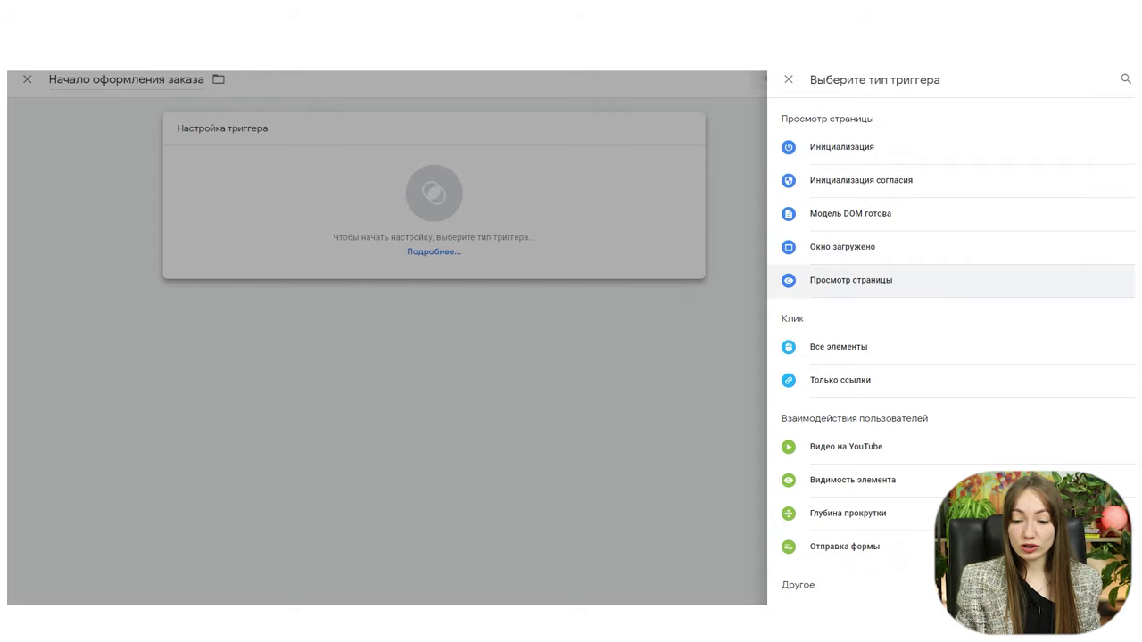
pyautogui.click(863, 279)
# Limit the trigger to Некоторые просмотры страниц with a Page URL "содержит" condition, ready for its value
pyautogui.click(669, 246)
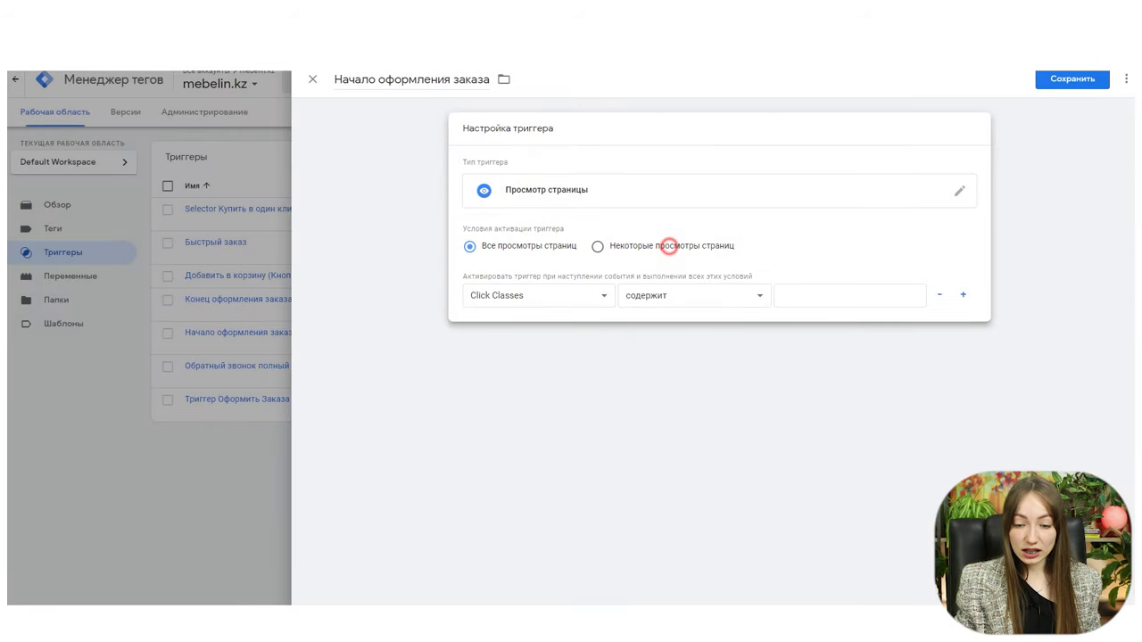
pyautogui.click(555, 297)
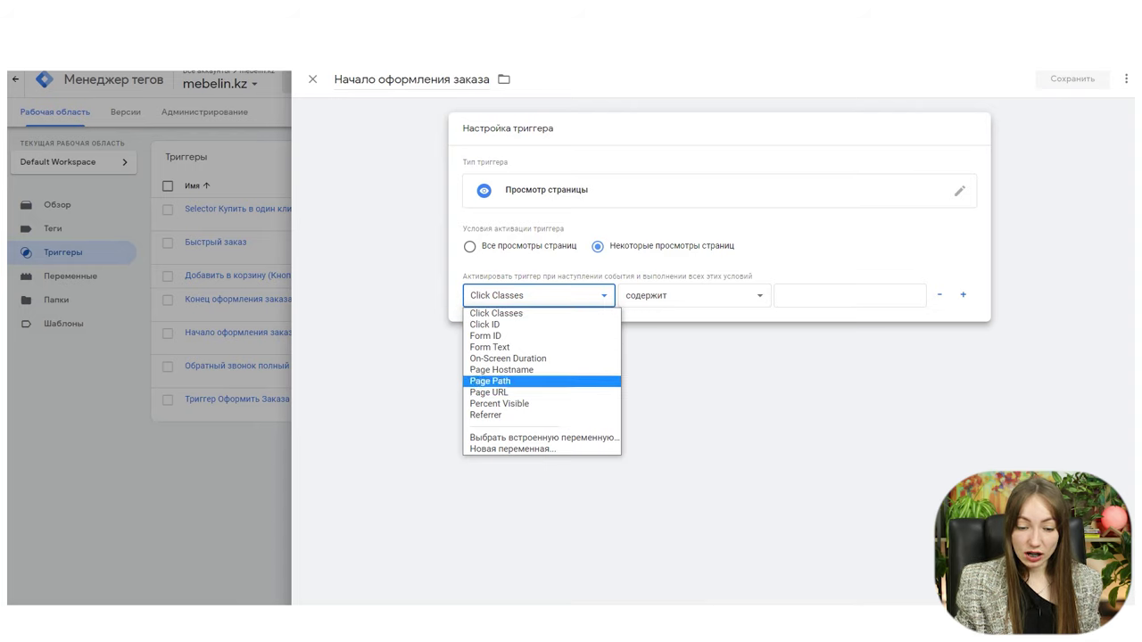
pyautogui.click(511, 392)
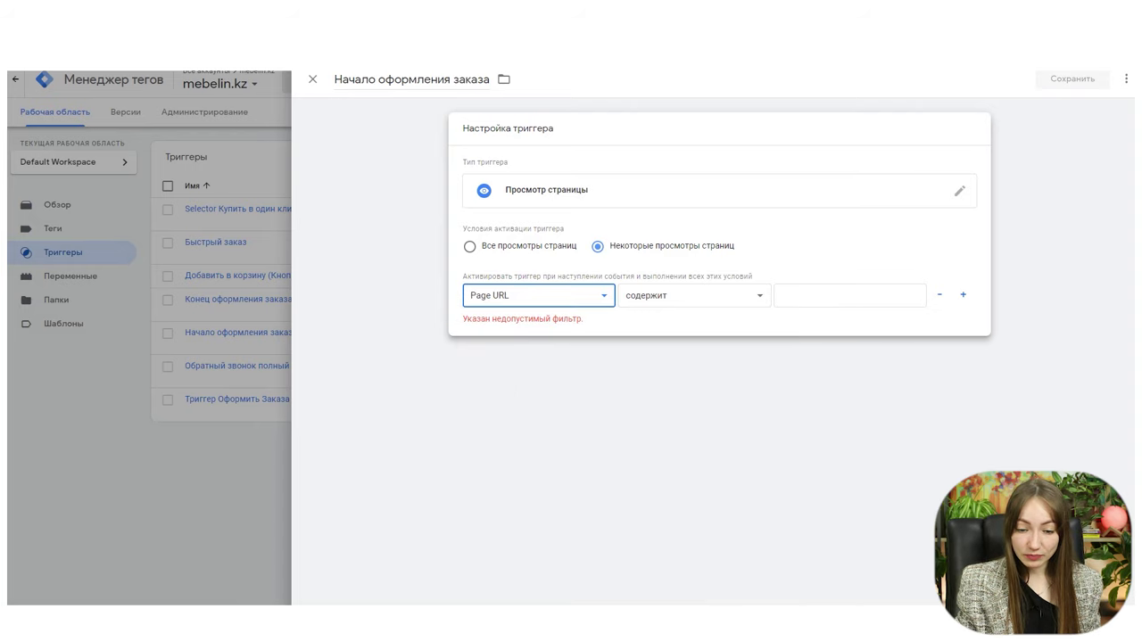
pyautogui.click(829, 296)
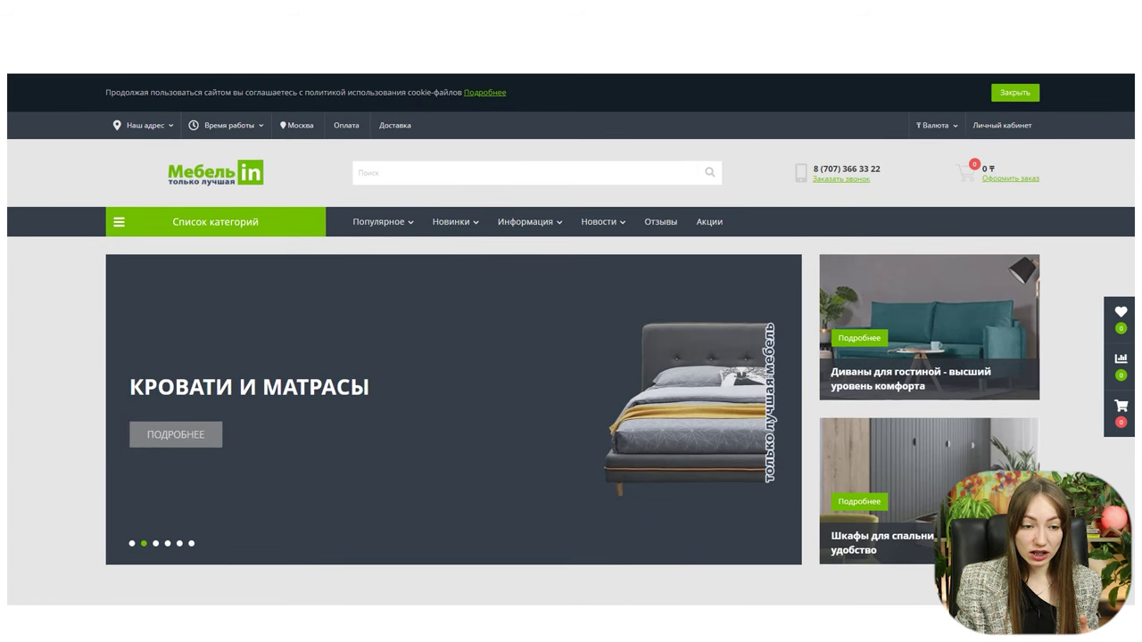
# On the mebelin.kz store, open the bedroom beds category and add Кровать Двуспальная ЕВА 180 to the cart
pyautogui.scroll(-5, 384, 450)
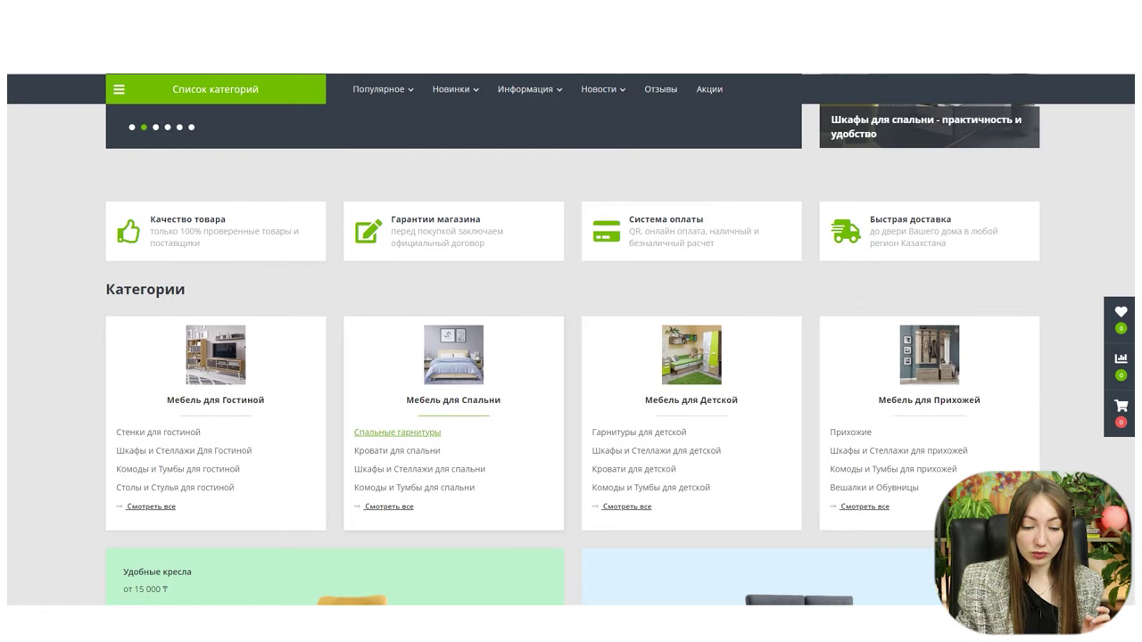
pyautogui.click(384, 450)
pyautogui.scroll(-2, 571, 357)
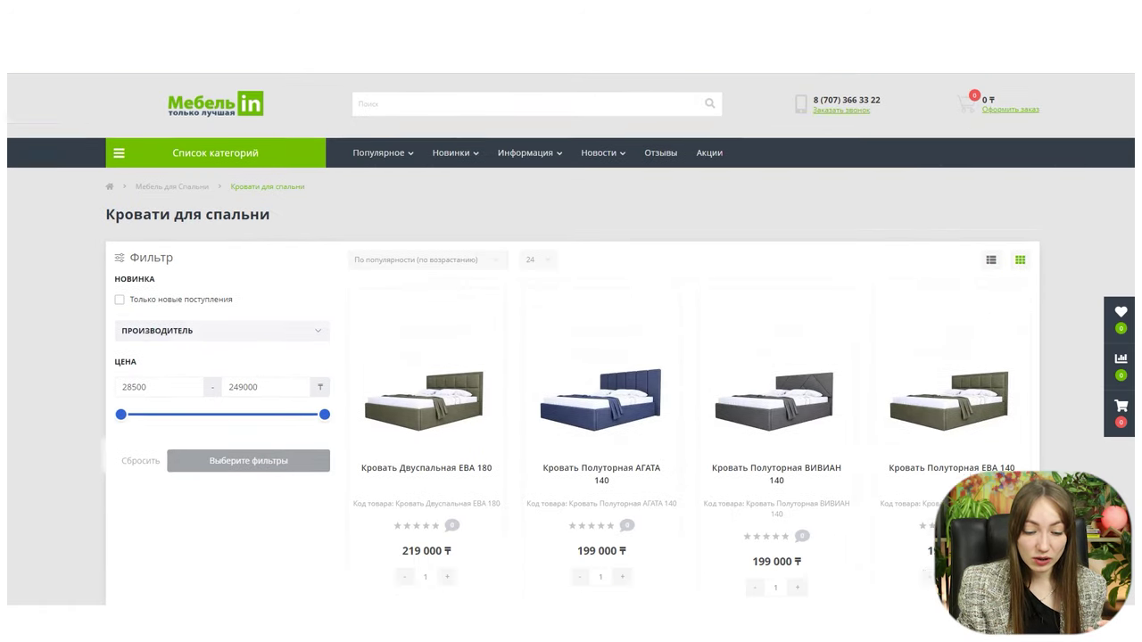
pyautogui.click(427, 566)
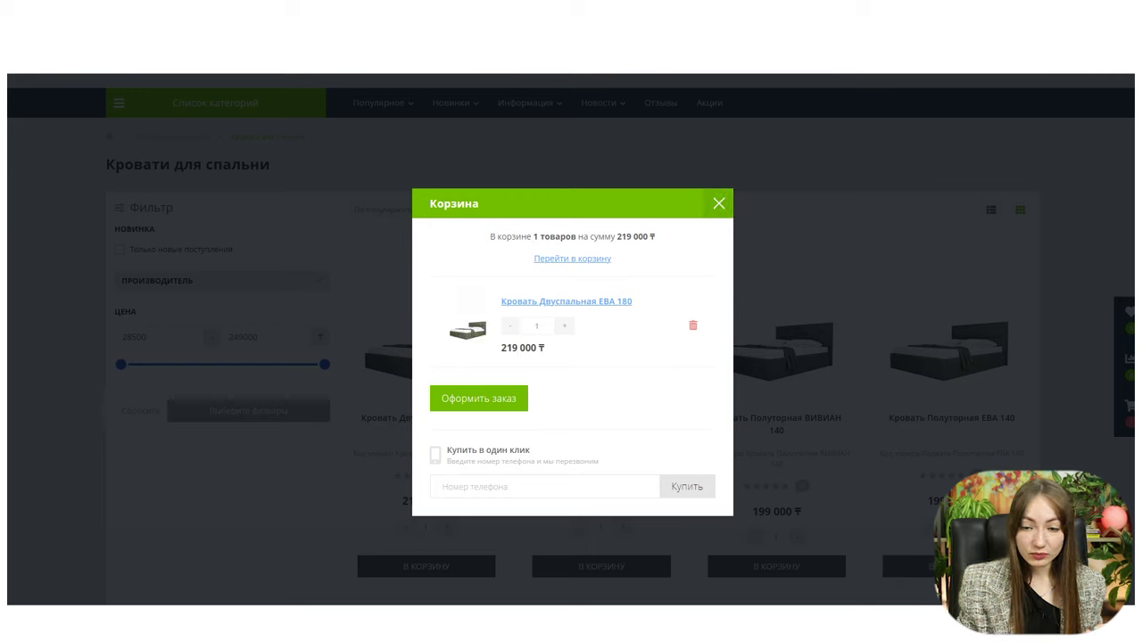
# Close the cart popup and go to the store's order checkout page
pyautogui.click(718, 204)
pyautogui.scroll(2, 571, 357)
pyautogui.click(1011, 177)
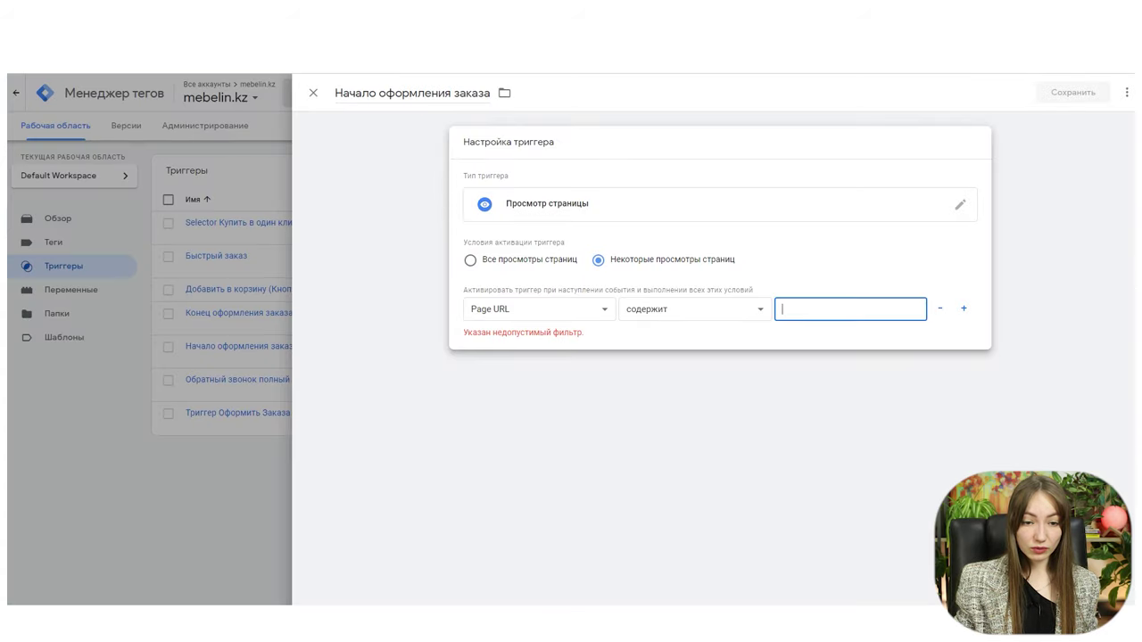
# Back in Tag Manager, paste the checkout page URL ending in "?route=checkout/simplecheckout" as the trigger's Page URL condition value
pyautogui.rightClick(840, 316)
pyautogui.click(882, 411)
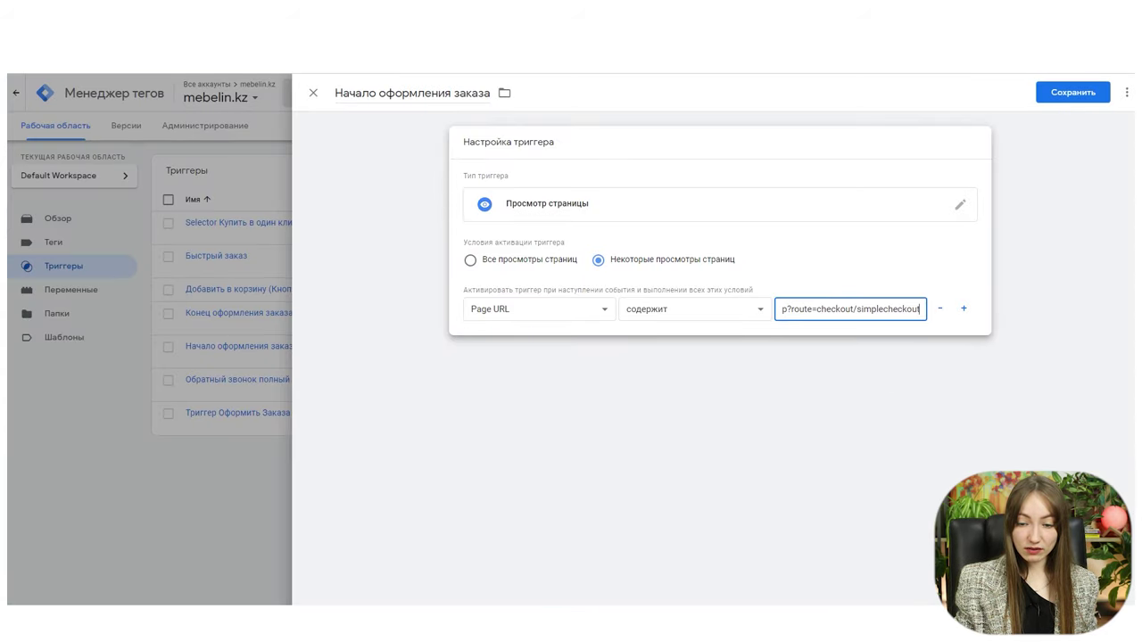
pyautogui.click(974, 393)
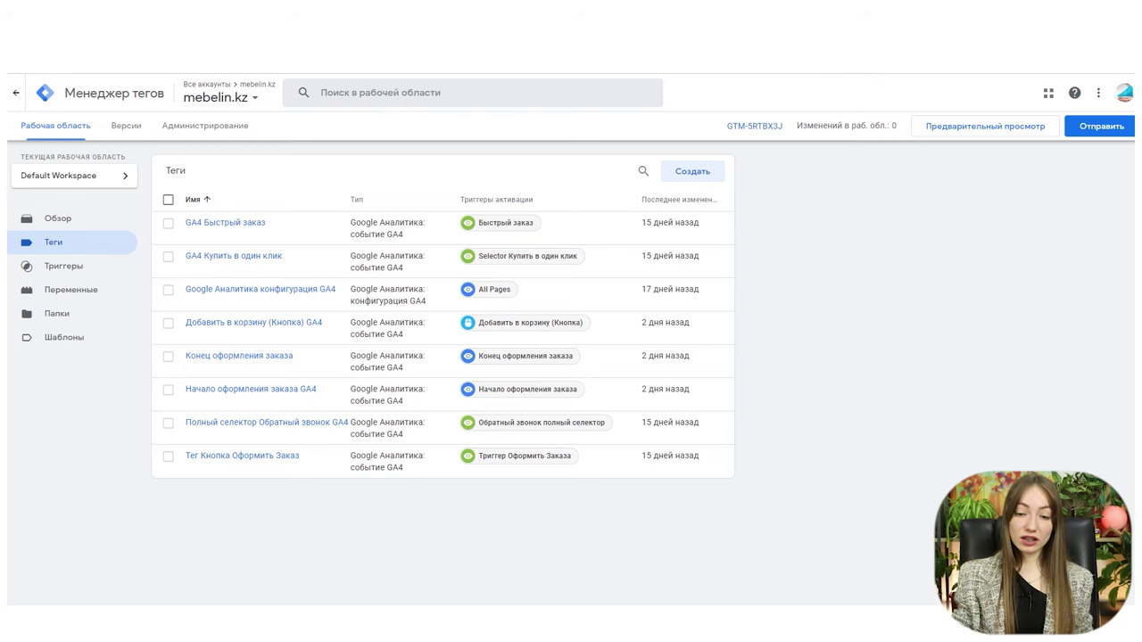
# Create the tag "Начало оформления заказа GA4" as a GA4 event using the Google Аналитика конфигурация GA4 tag and the Начало оформления заказа trigger
pyautogui.click(705, 171)
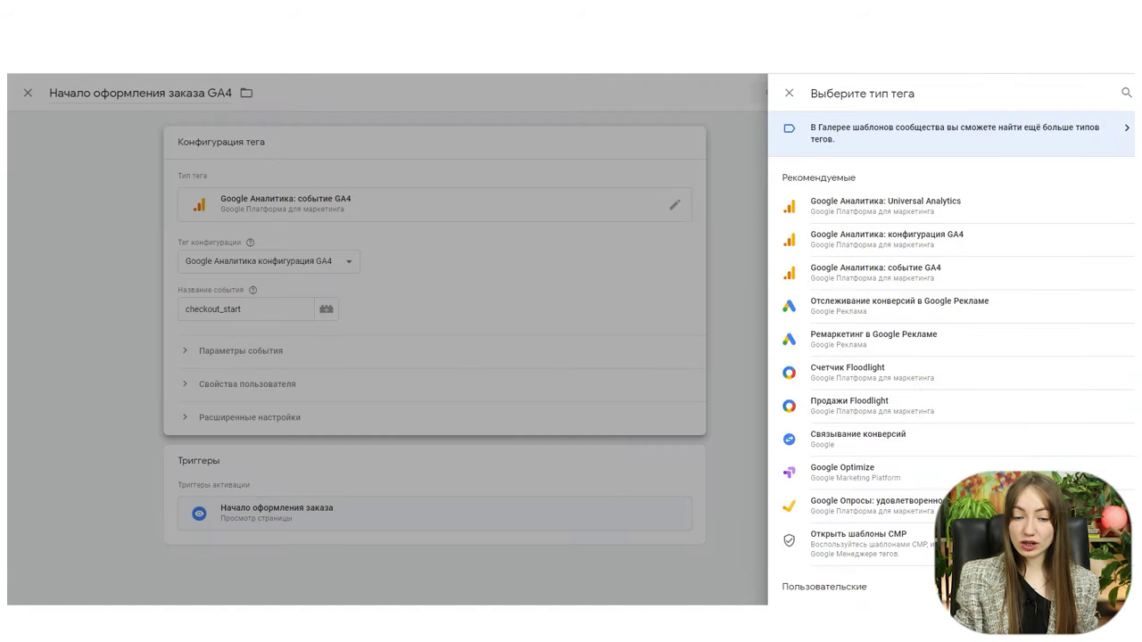
pyautogui.click(967, 273)
pyautogui.click(599, 260)
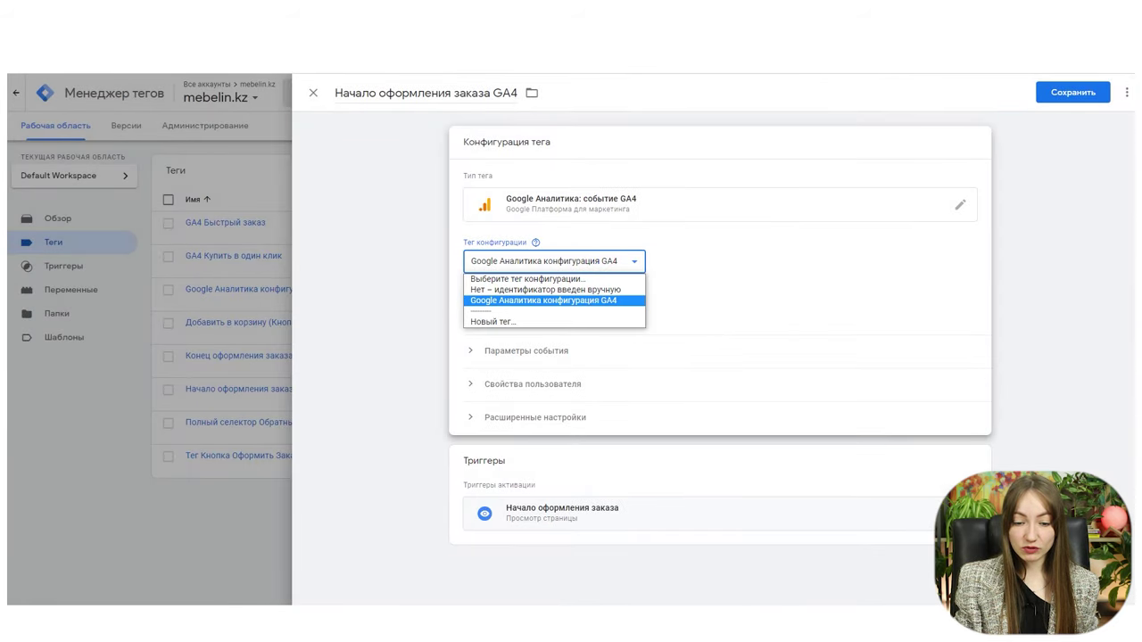
pyautogui.click(606, 300)
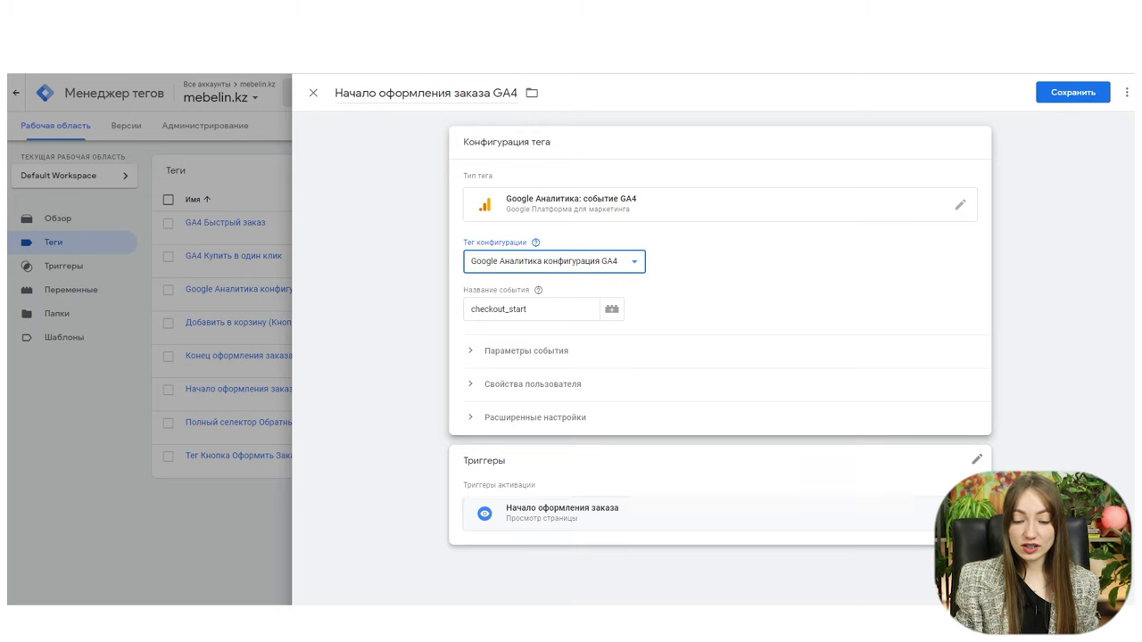
pyautogui.click(672, 492)
pyautogui.click(693, 374)
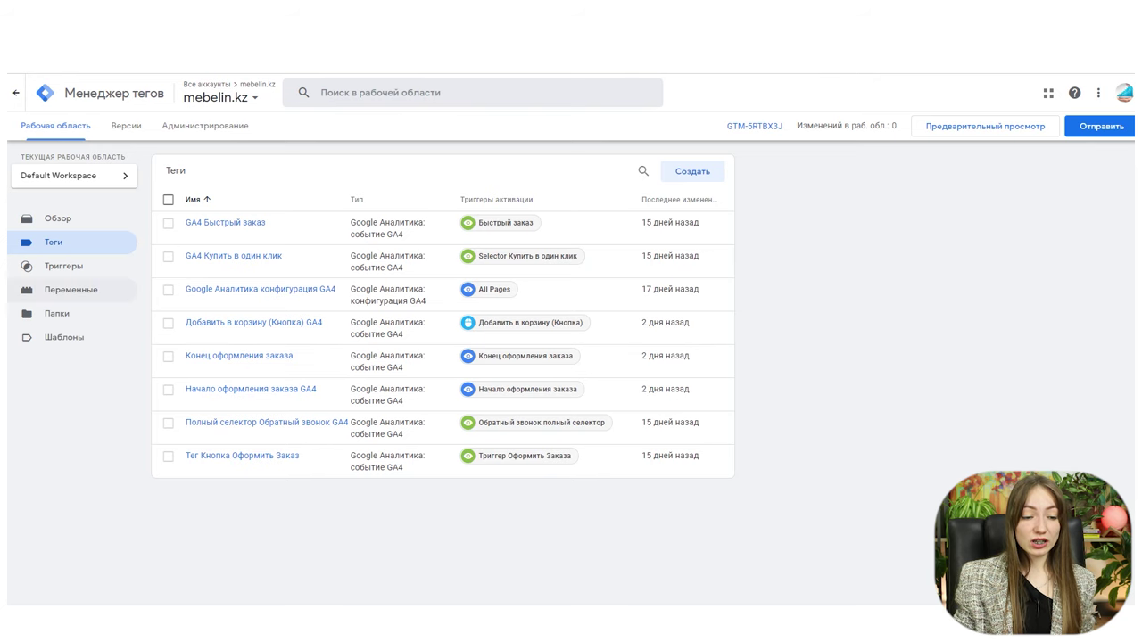
# Go to the workspace's trigger list and start a new trigger
pyautogui.click(104, 270)
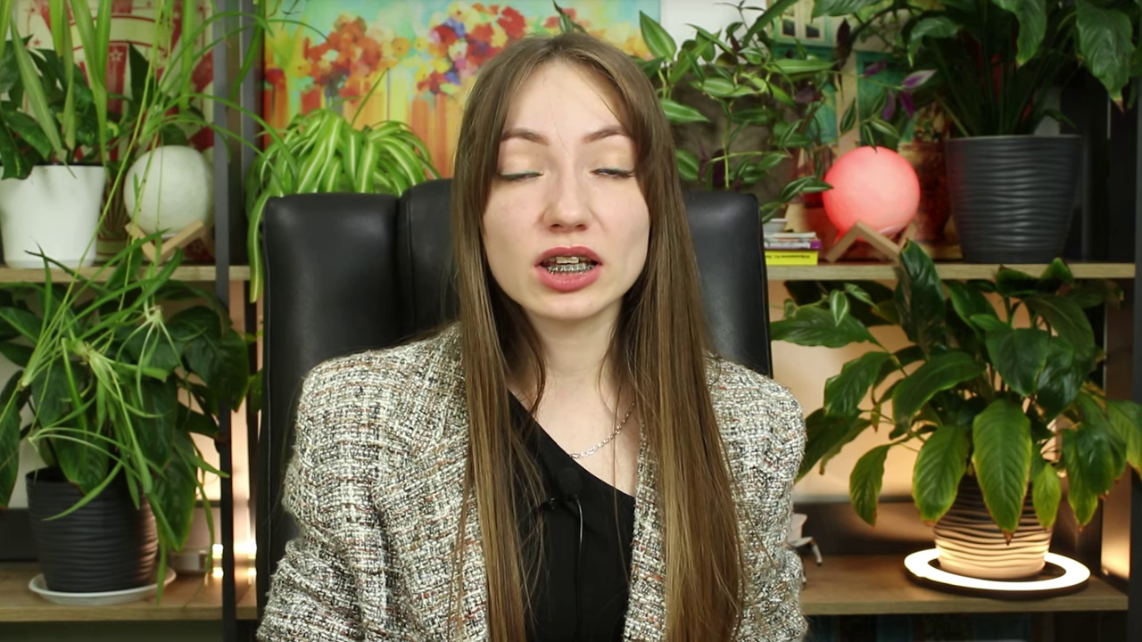
pyautogui.click(690, 175)
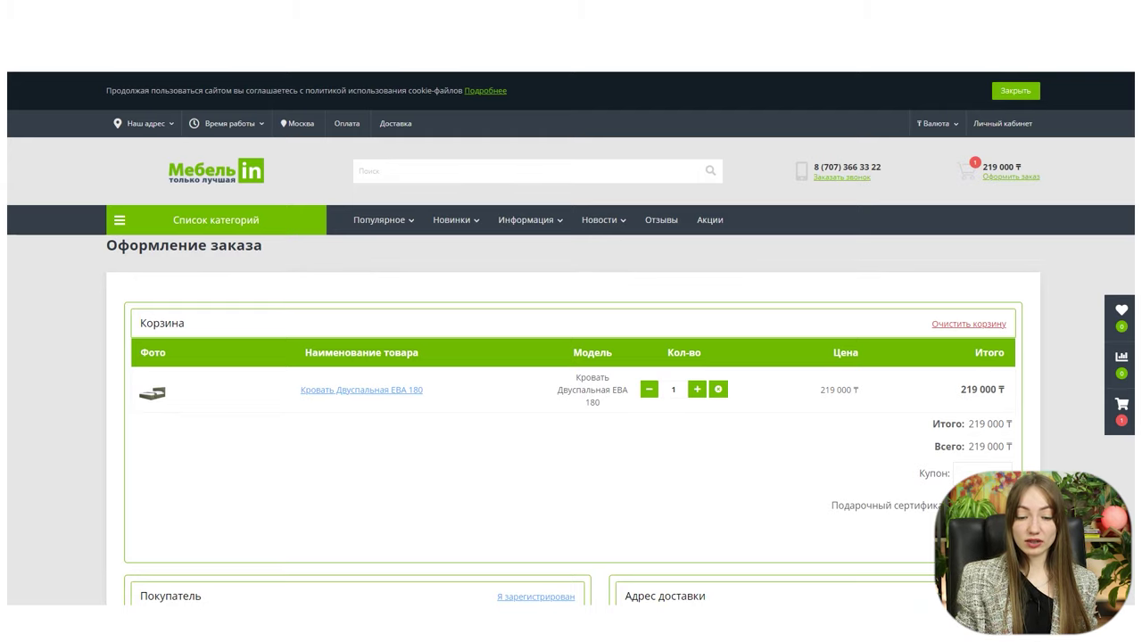
# On the store's checkout page, submit the order and copy the URL of the order success page
pyautogui.scroll(-10, 570, 356)
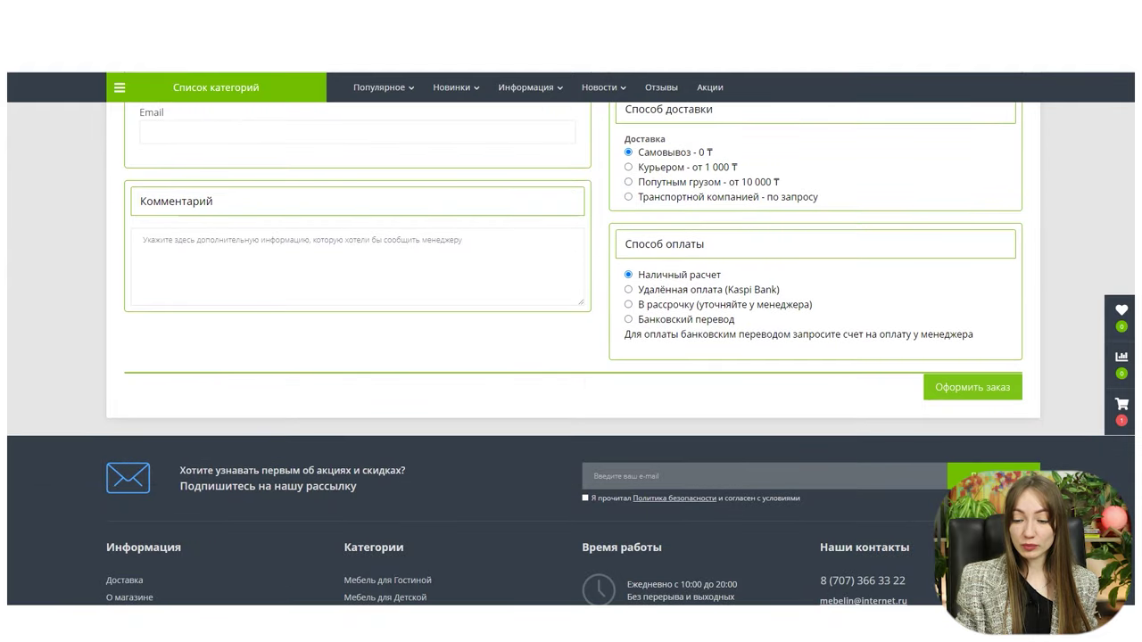
pyautogui.click(999, 387)
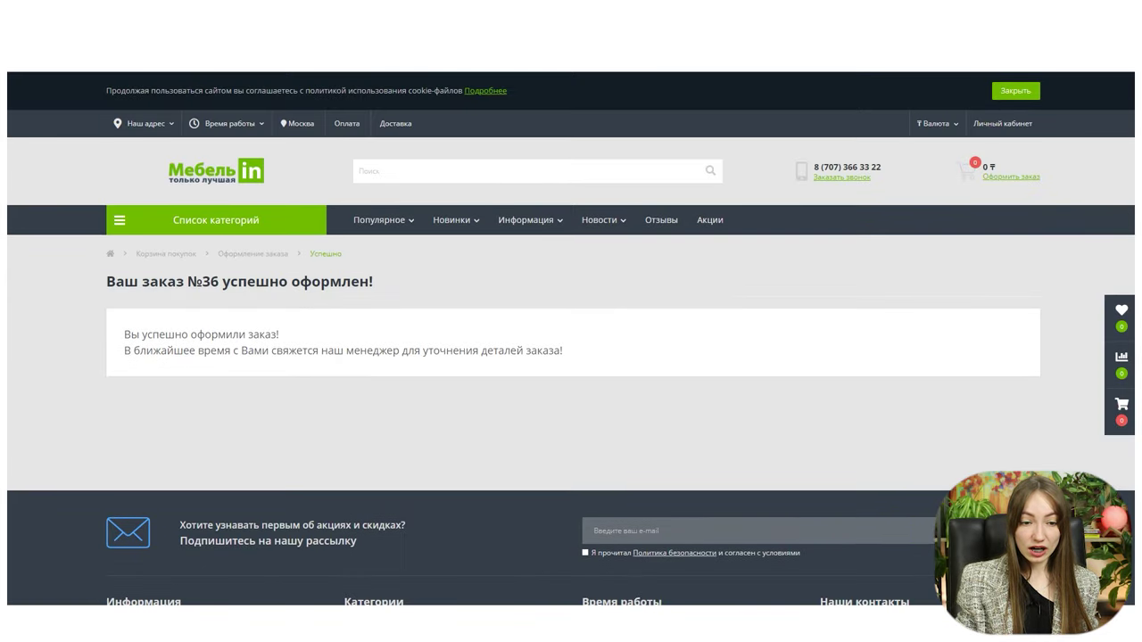
pyautogui.rightClick(252, 72)
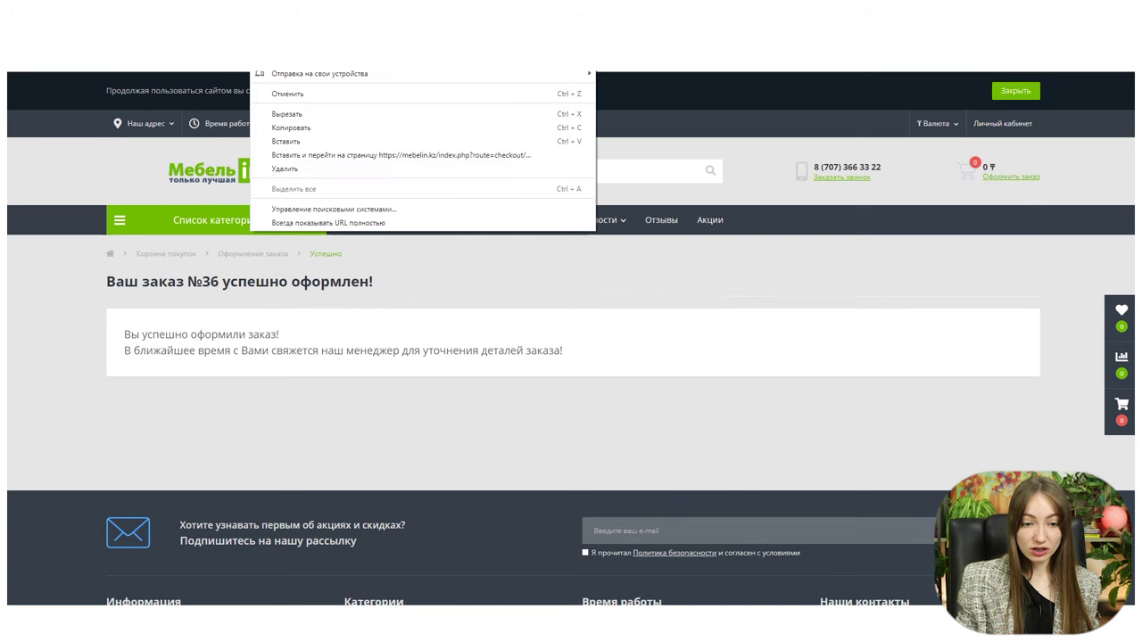
pyautogui.click(285, 132)
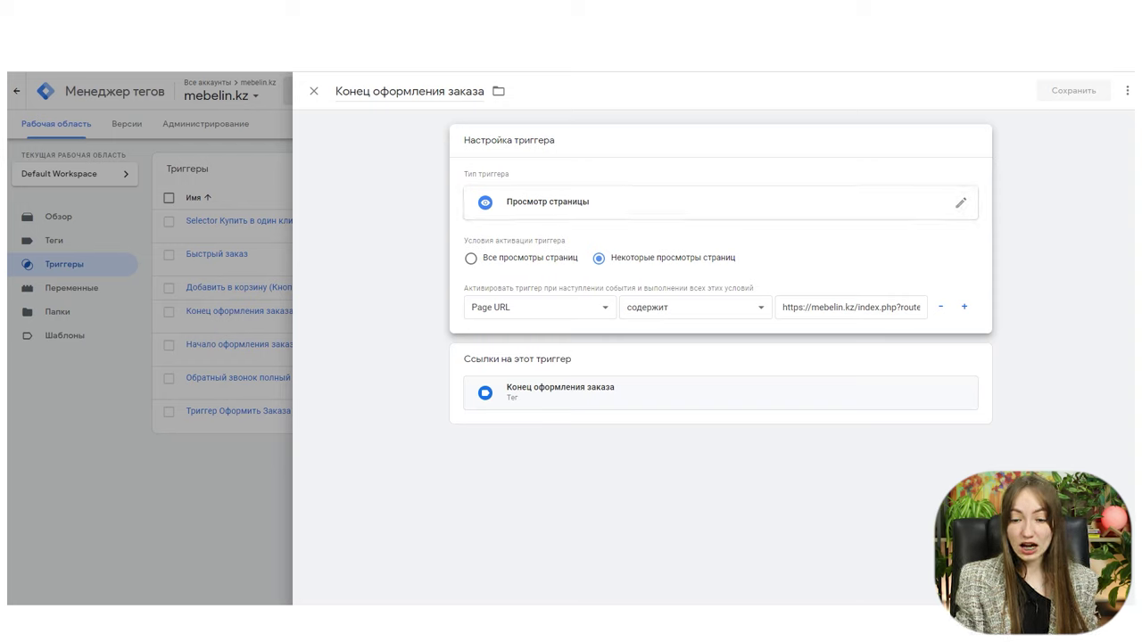
# In the trigger "Конец оформления заказа", replace the Page URL condition value with the success page URL ending in "index.php?route=checkout/success"
pyautogui.tripleClick(827, 309)
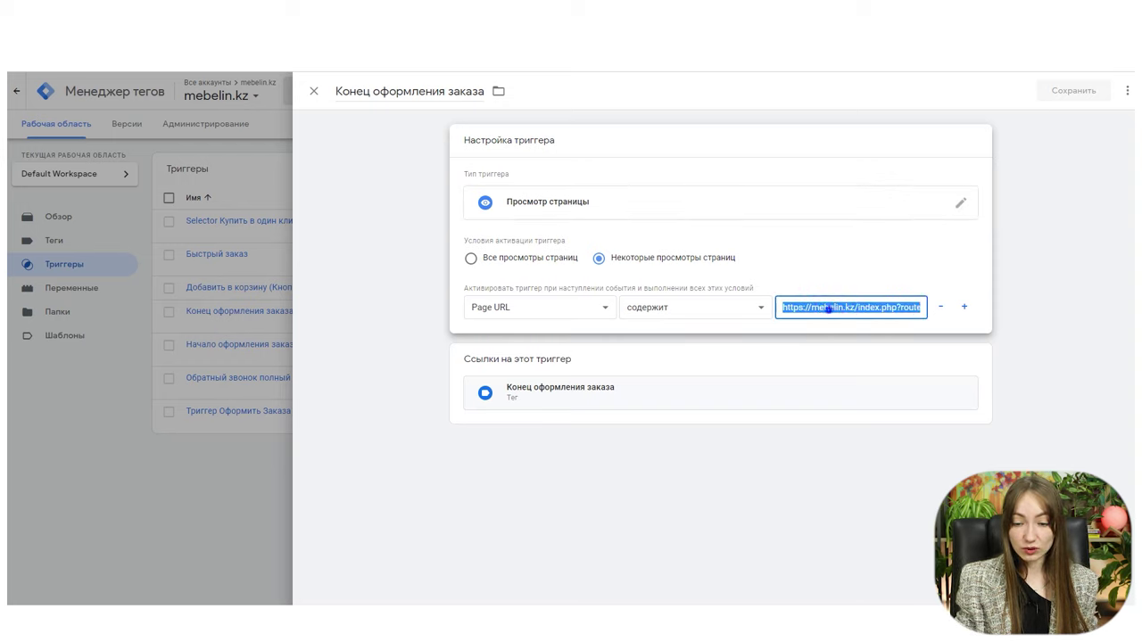
pyautogui.rightClick(828, 309)
pyautogui.click(864, 362)
pyautogui.press('End')
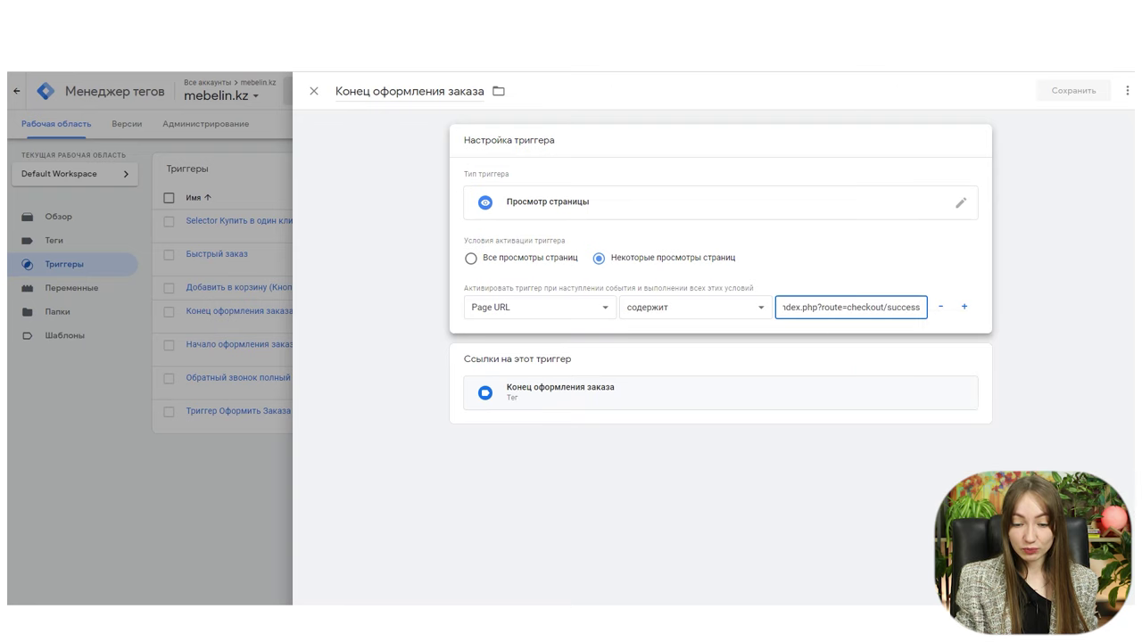
pyautogui.click(920, 500)
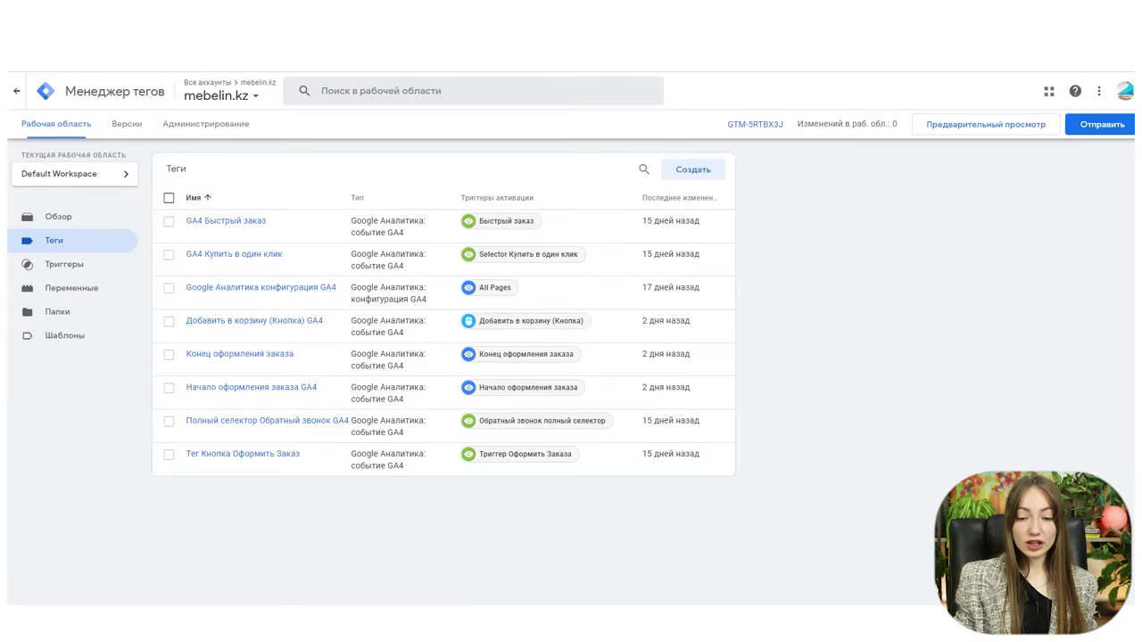
# Create a tag named "Конец оформления заказа" with the type Google Аналитика: событие GA4
pyautogui.click(707, 168)
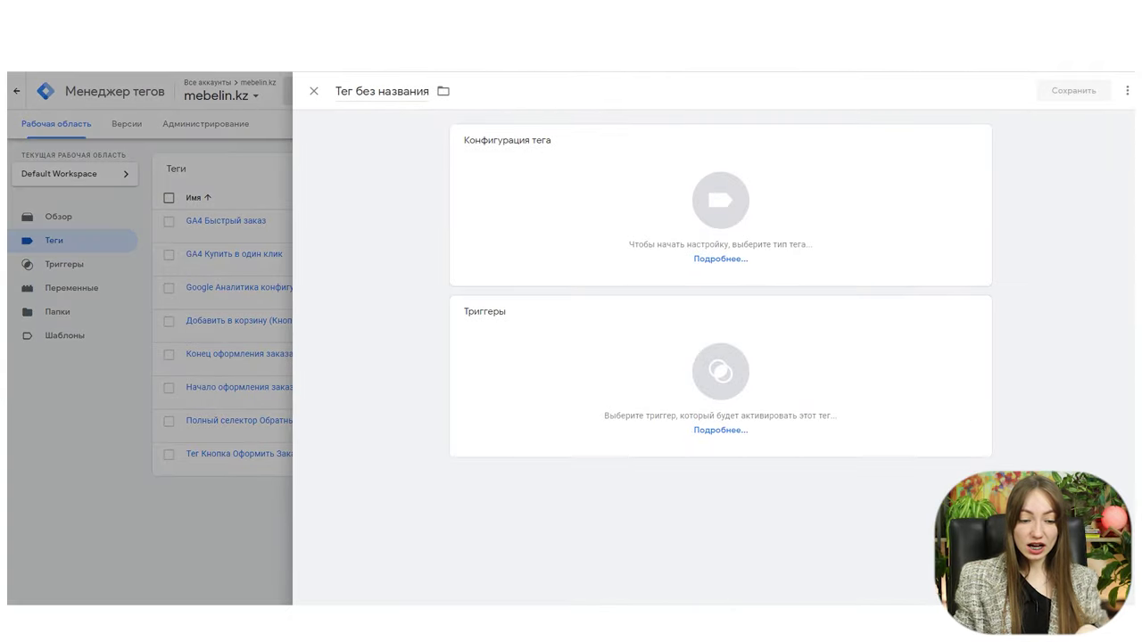
pyautogui.click(382, 92)
pyautogui.write('Коне')
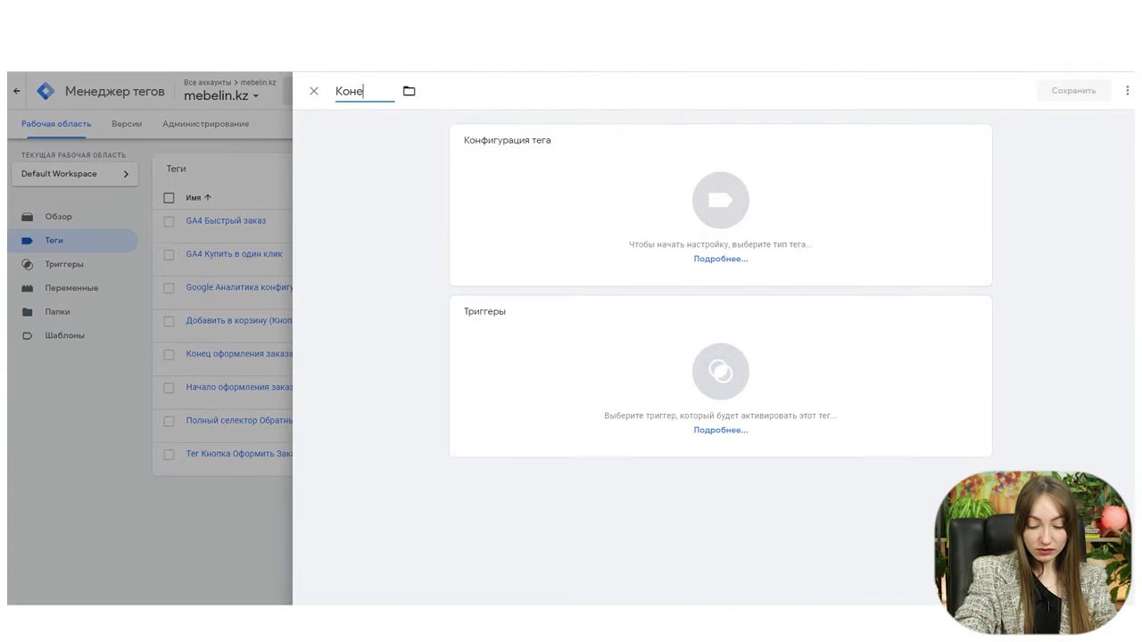
pyautogui.write('ц оформления заказа')
pyautogui.click(643, 219)
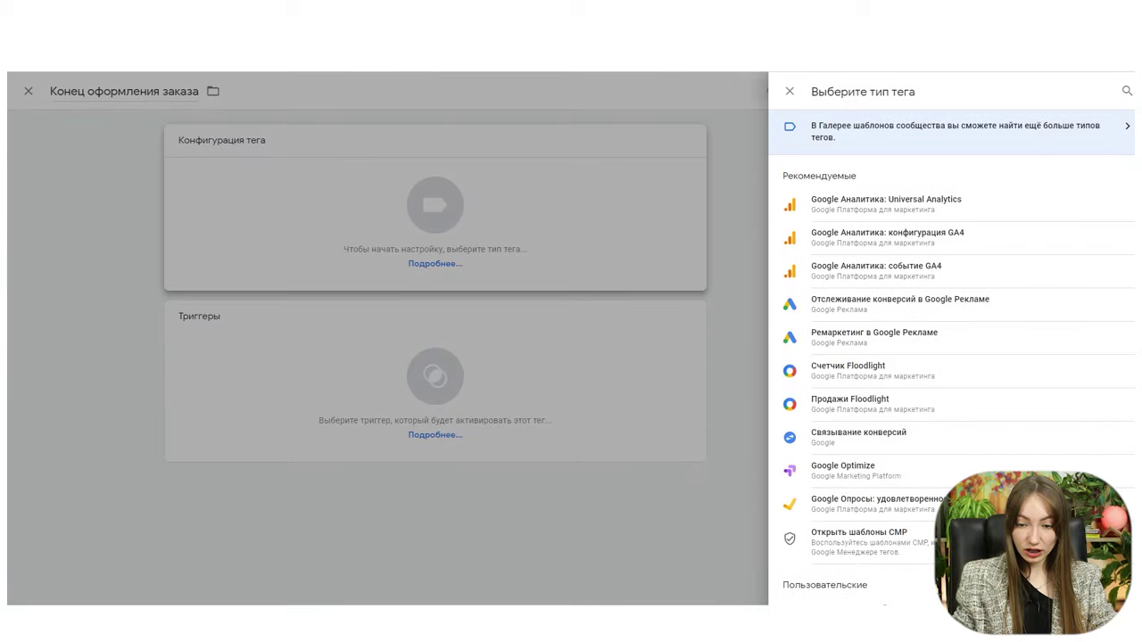
pyautogui.click(841, 266)
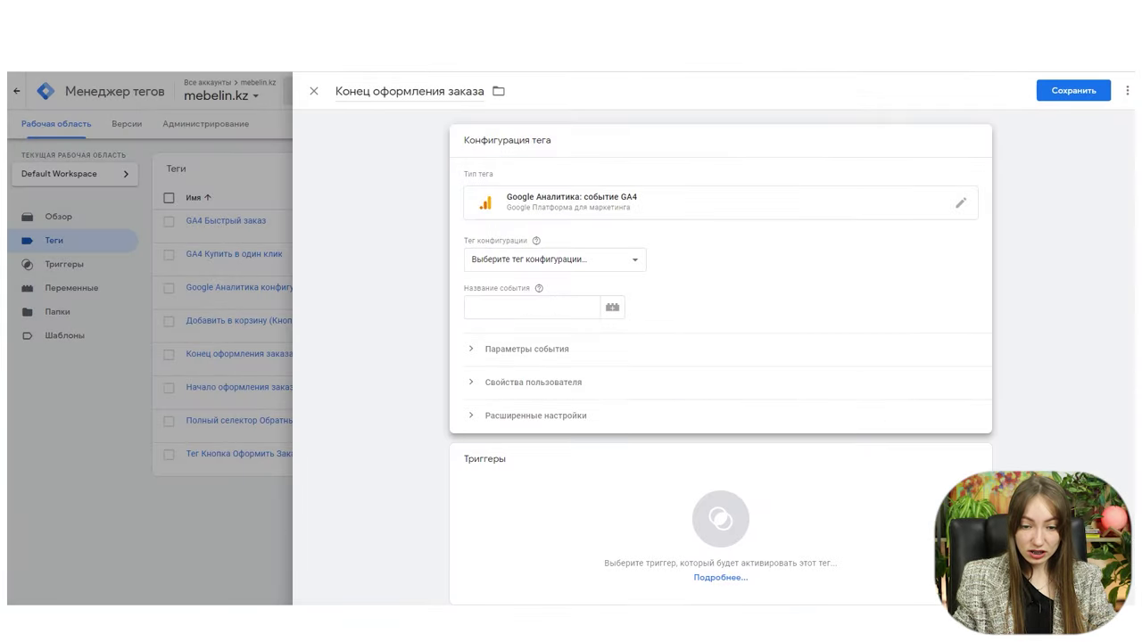
# Set the tag's configuration tag to Google Аналитика конфигурация GA4 and its event name to checkout_success
pyautogui.click(535, 259)
pyautogui.click(543, 298)
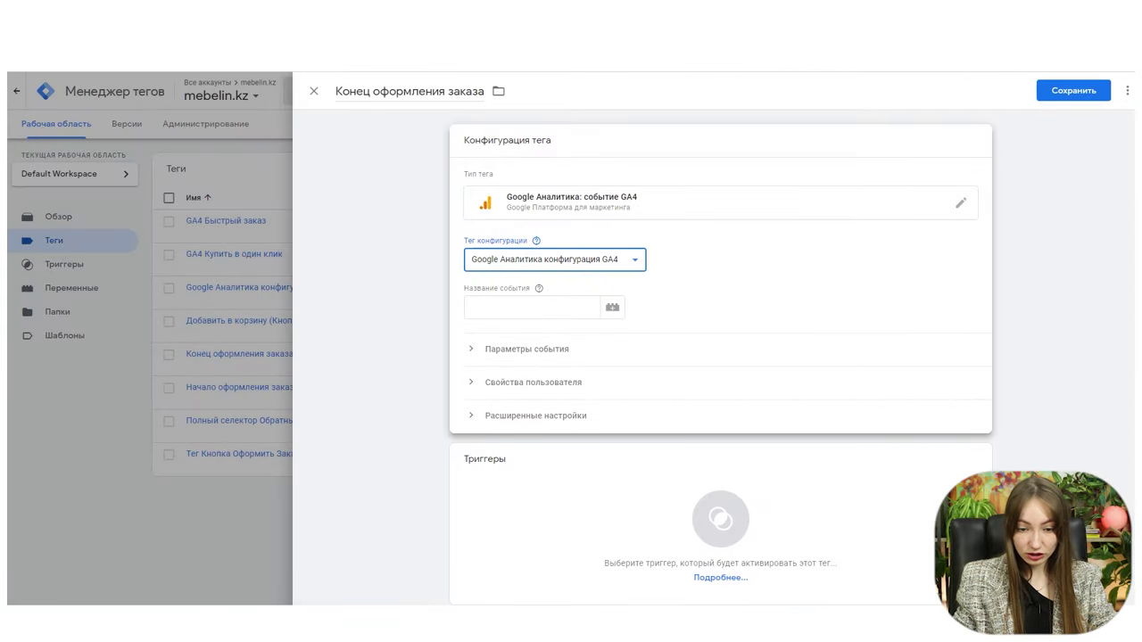
pyautogui.click(509, 306)
pyautogui.rightClick(510, 301)
pyautogui.click(541, 406)
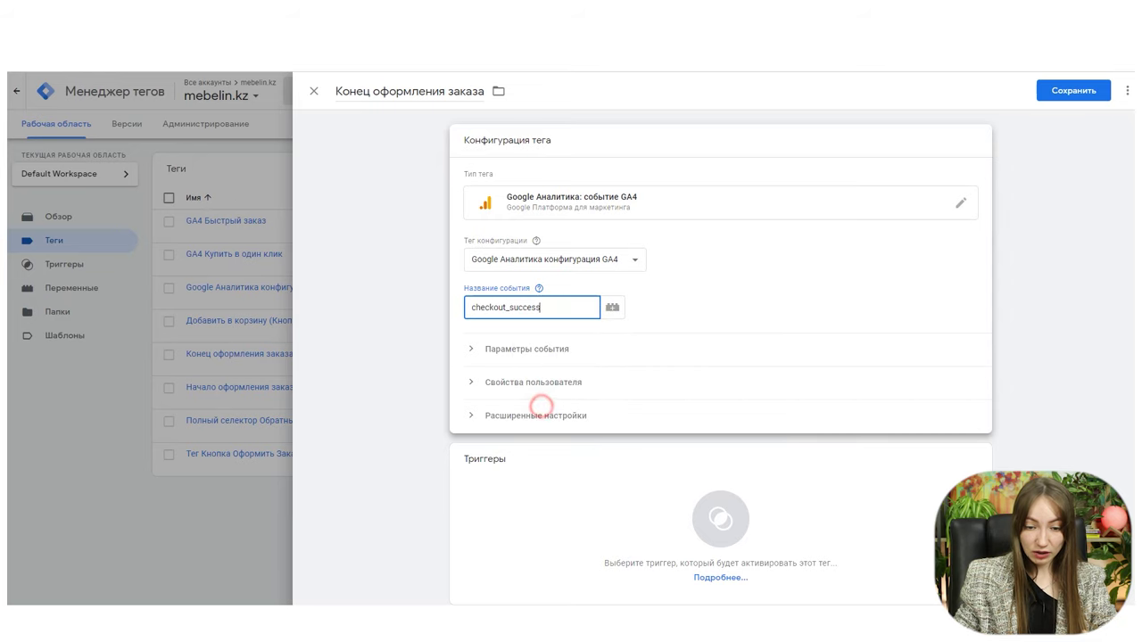
# Assign the Конец оформления заказа trigger to the tag and save it
pyautogui.click(790, 509)
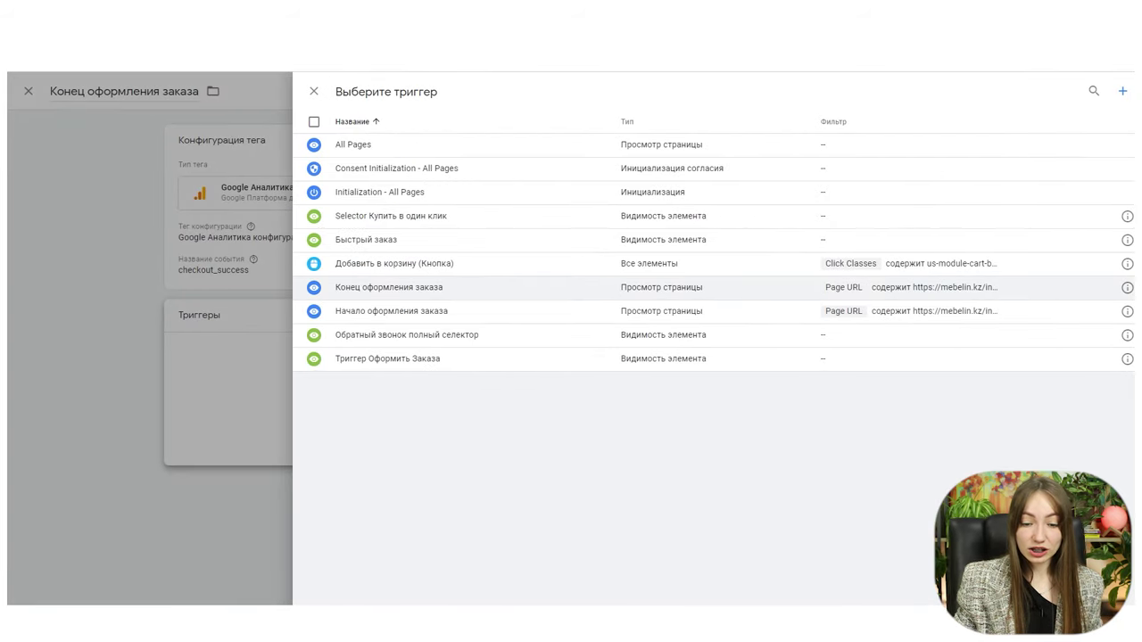
pyautogui.click(389, 288)
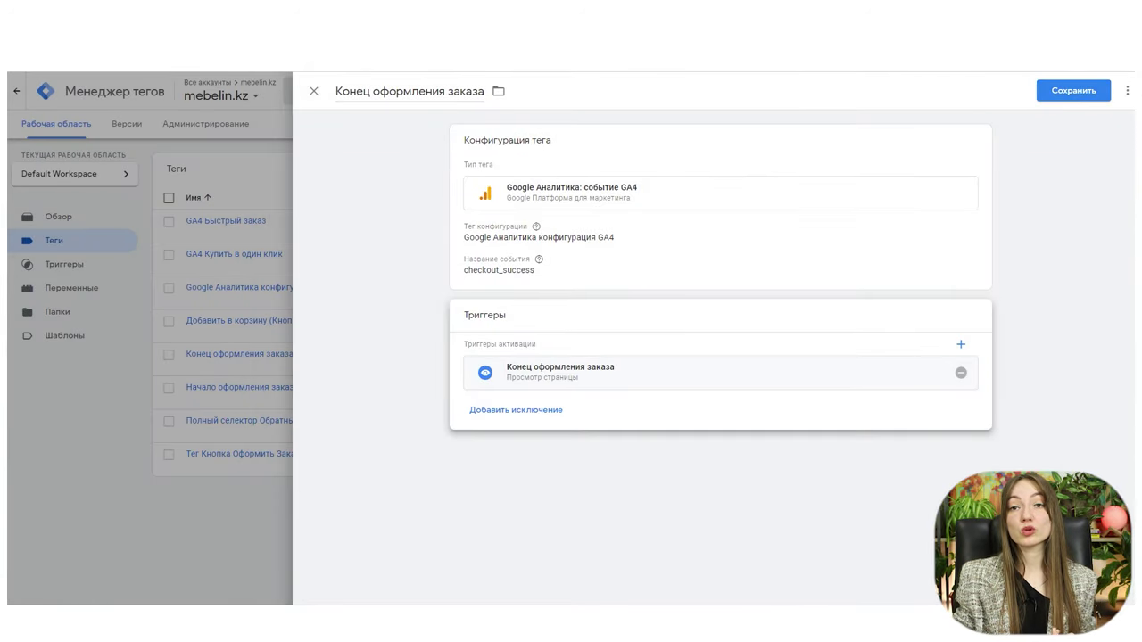
pyautogui.click(1073, 90)
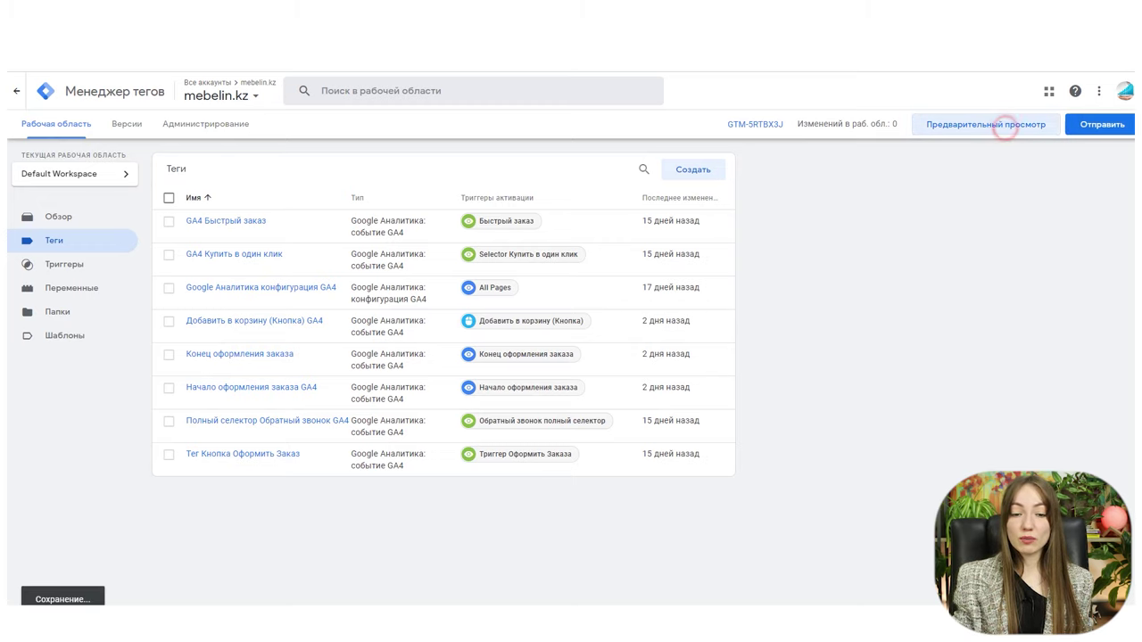
pyautogui.click(1006, 128)
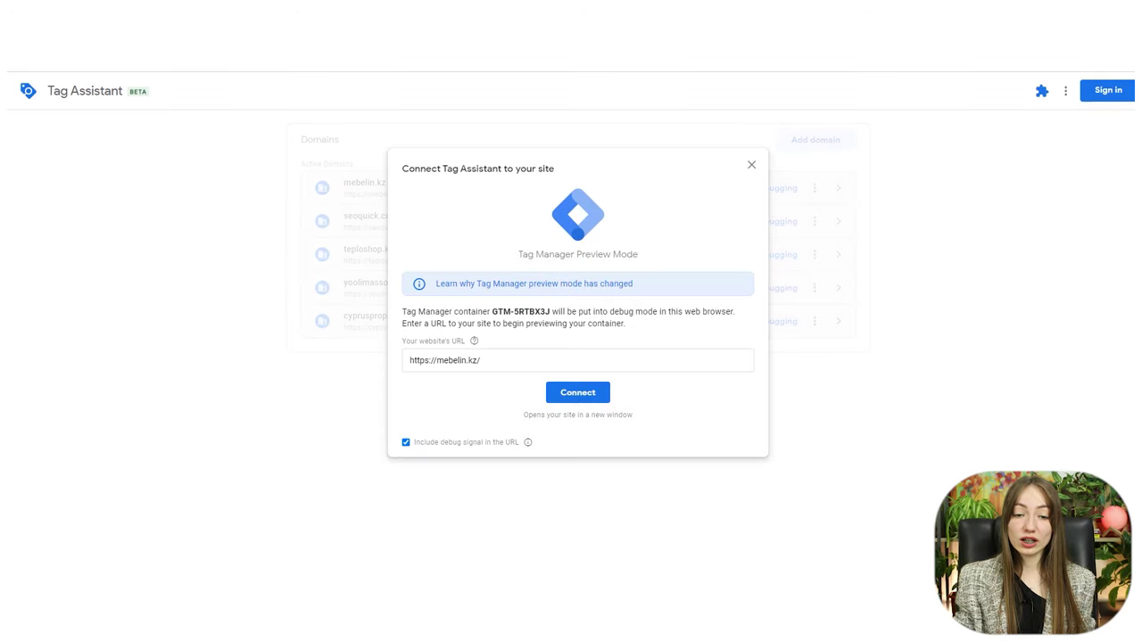
pyautogui.click(577, 392)
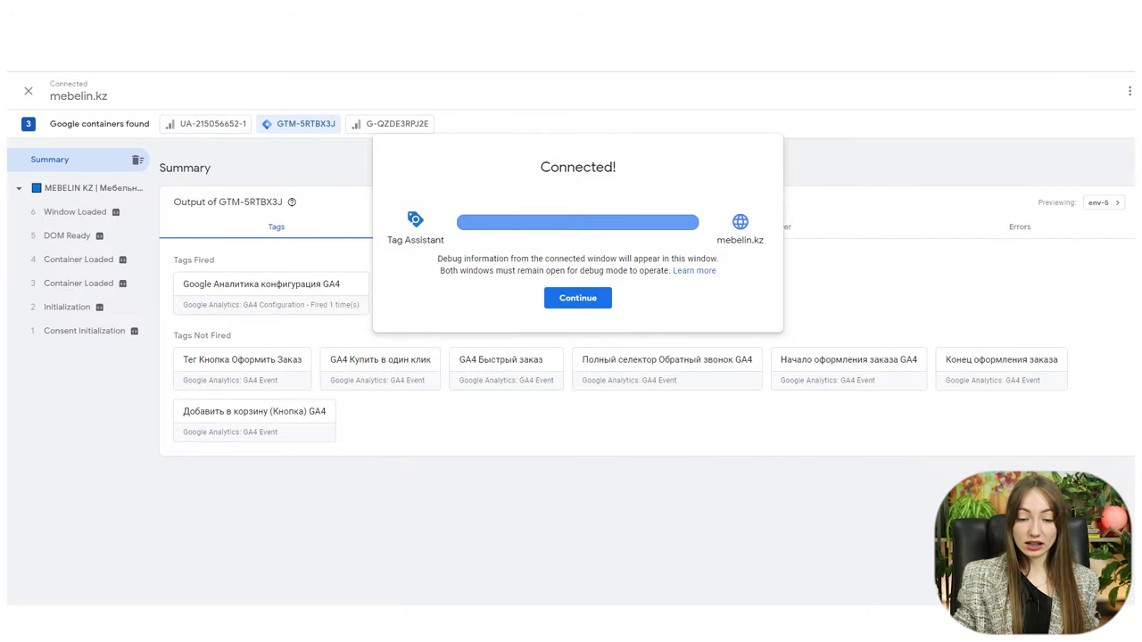
pyautogui.click(577, 297)
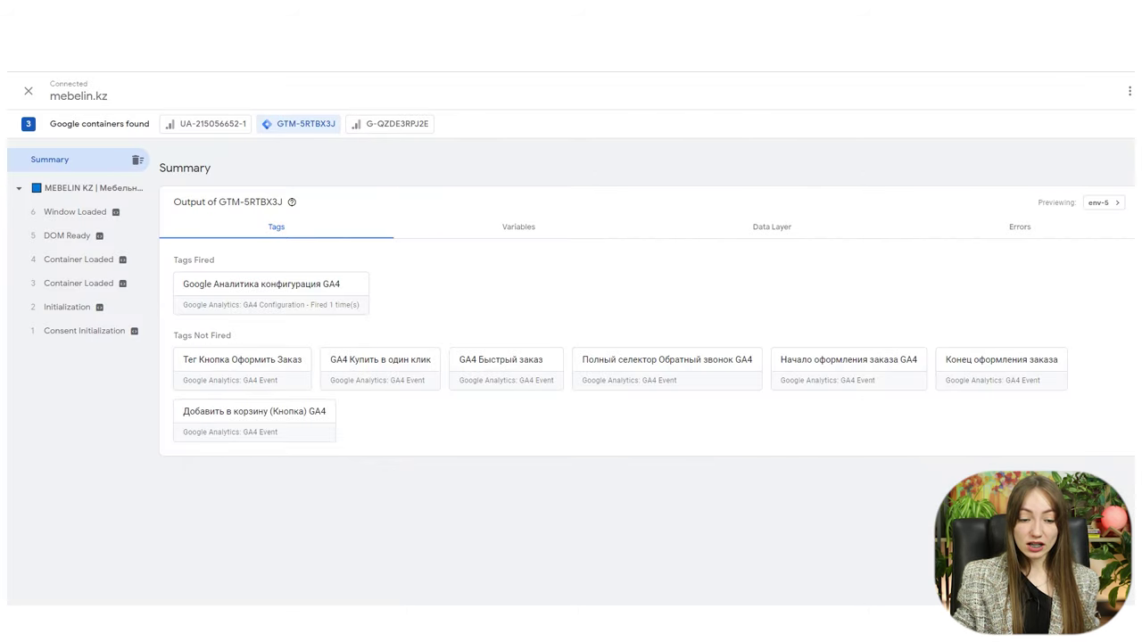
# On the connected mebelin.kz site, add Шкаф Для Одежды АФИНА А11 (Крафт) from the Шкафы и Стеллажи для спальни category to the cart
pyautogui.hotkey('alt', 'Tab')
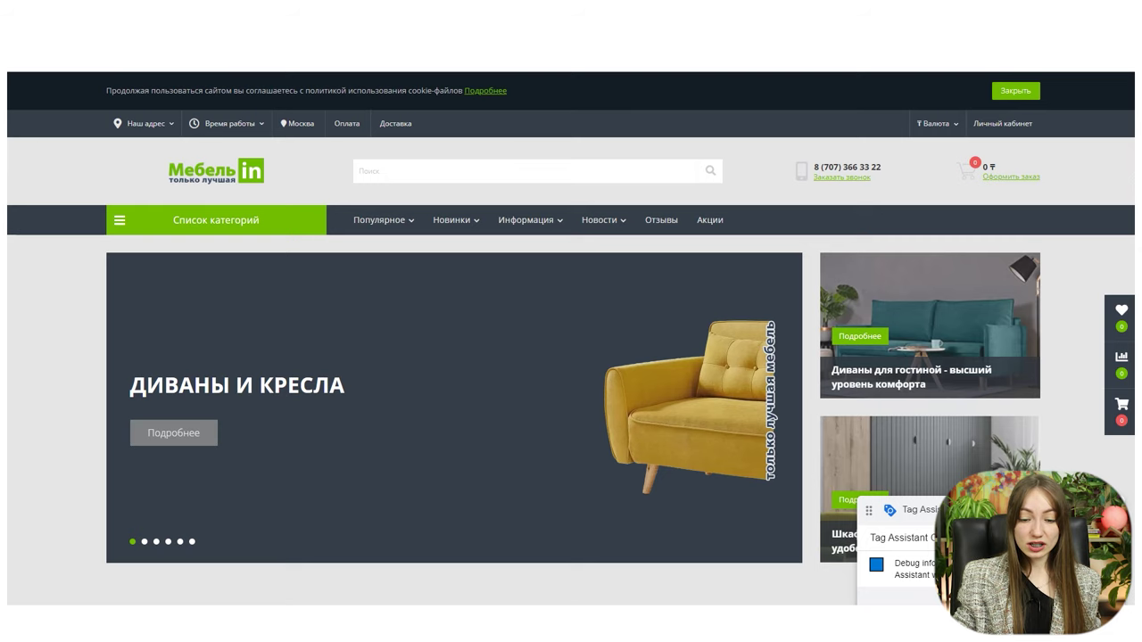
pyautogui.scroll(-6, 422, 347)
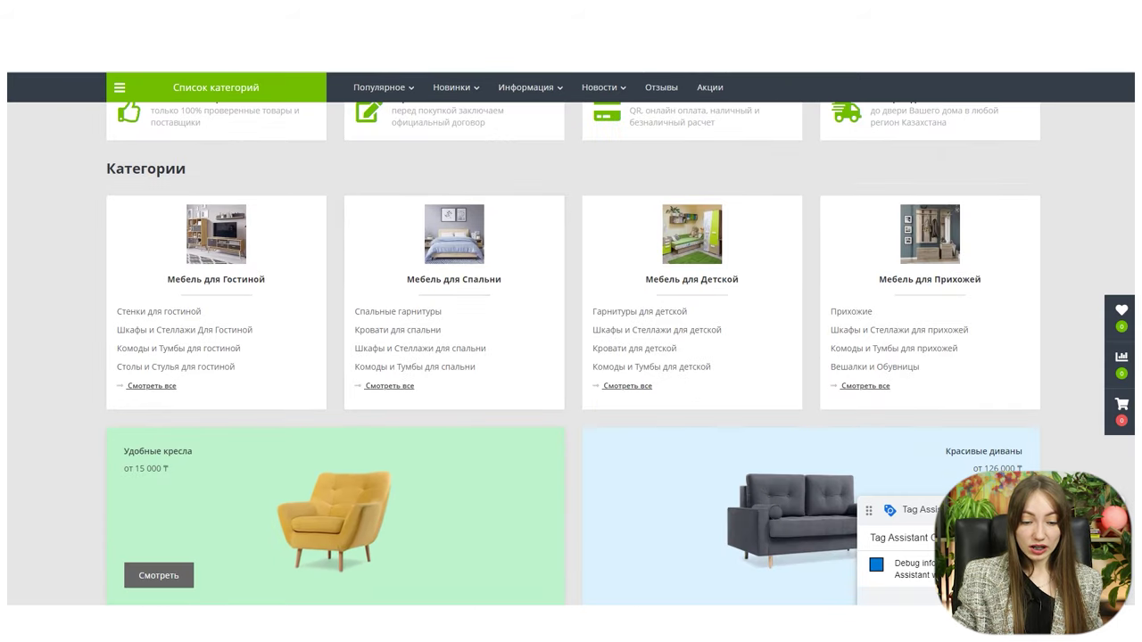
pyautogui.click(422, 346)
pyautogui.scroll(-2, 486, 393)
pyautogui.click(414, 567)
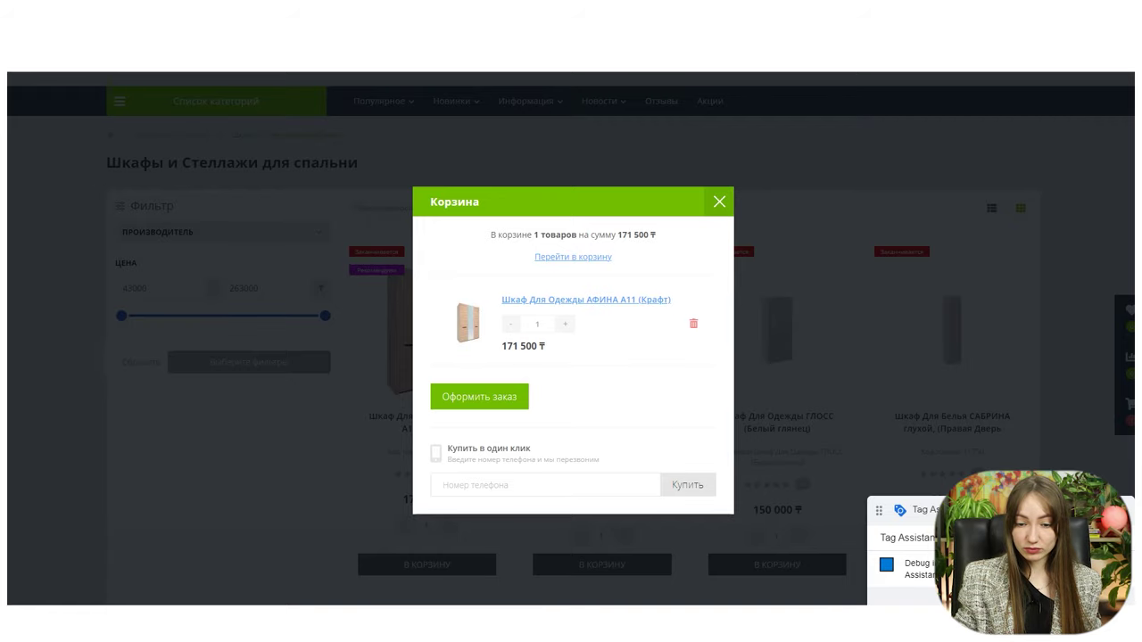
pyautogui.click(717, 205)
pyautogui.scroll(2, 999, 178)
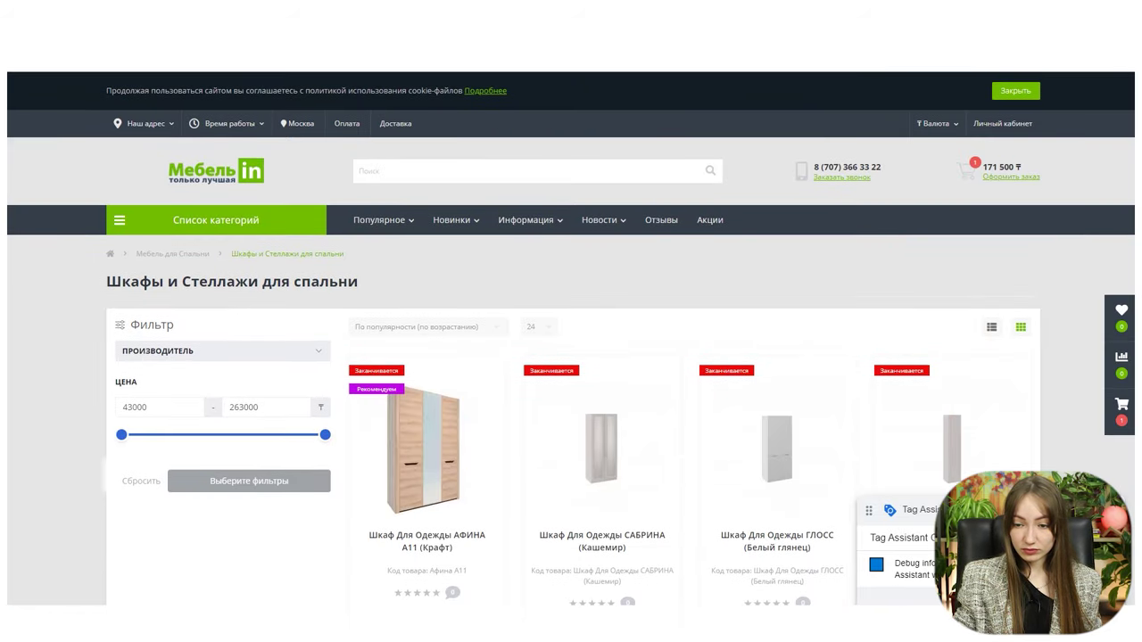
# Open the checkout, choose not to register, and fill in the buyer's first name and phone number from the saved suggestions
pyautogui.click(1008, 175)
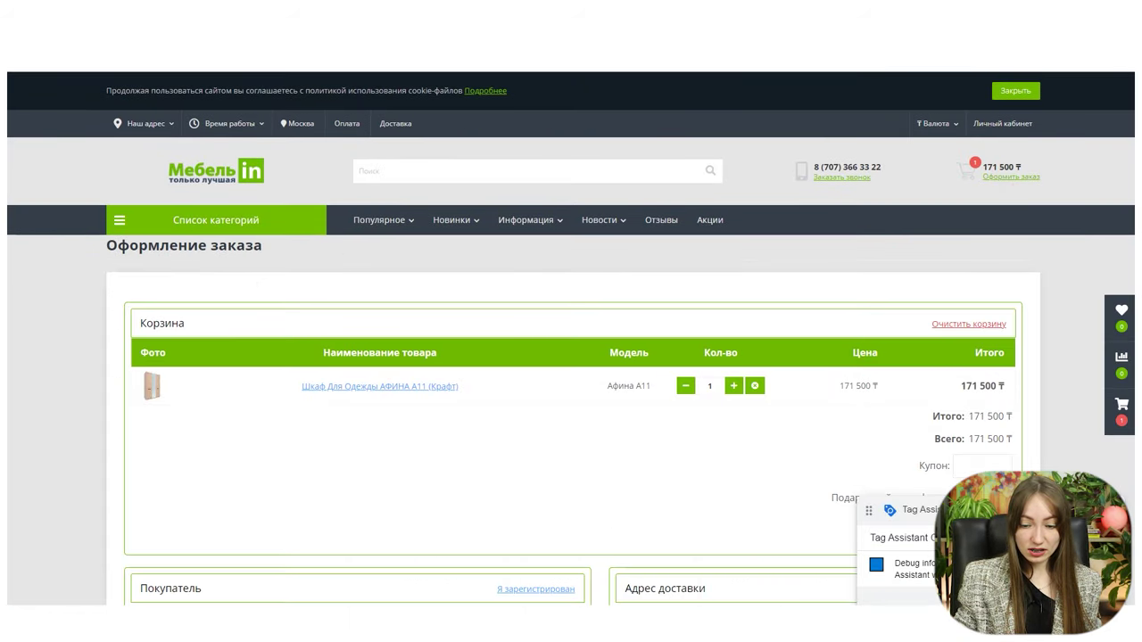
pyautogui.scroll(-5, 571, 357)
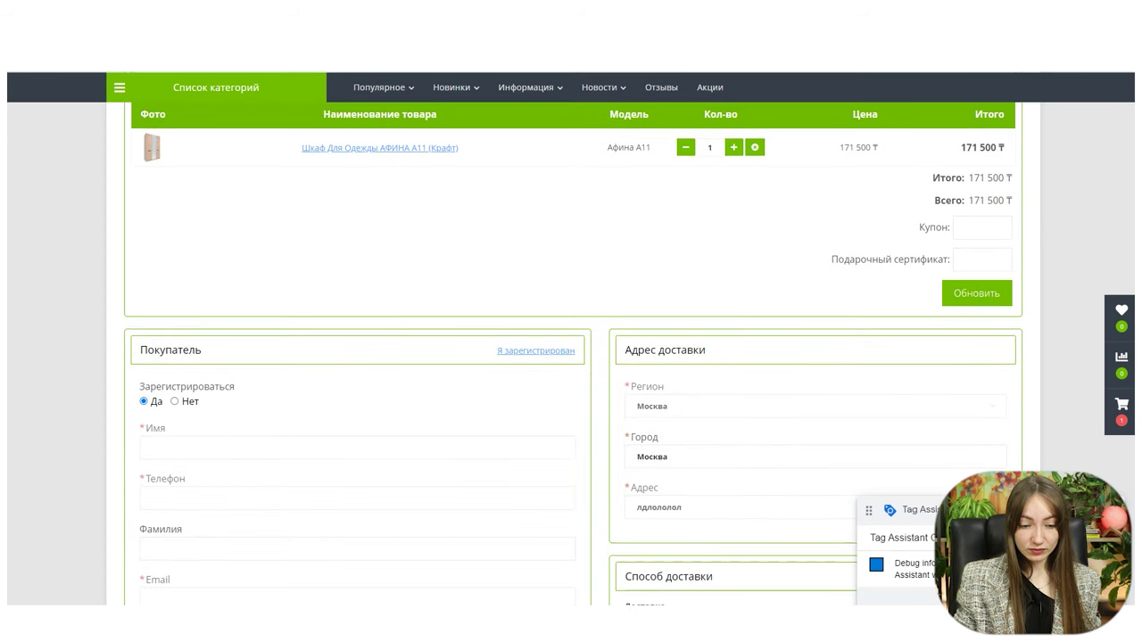
pyautogui.click(174, 283)
pyautogui.click(204, 321)
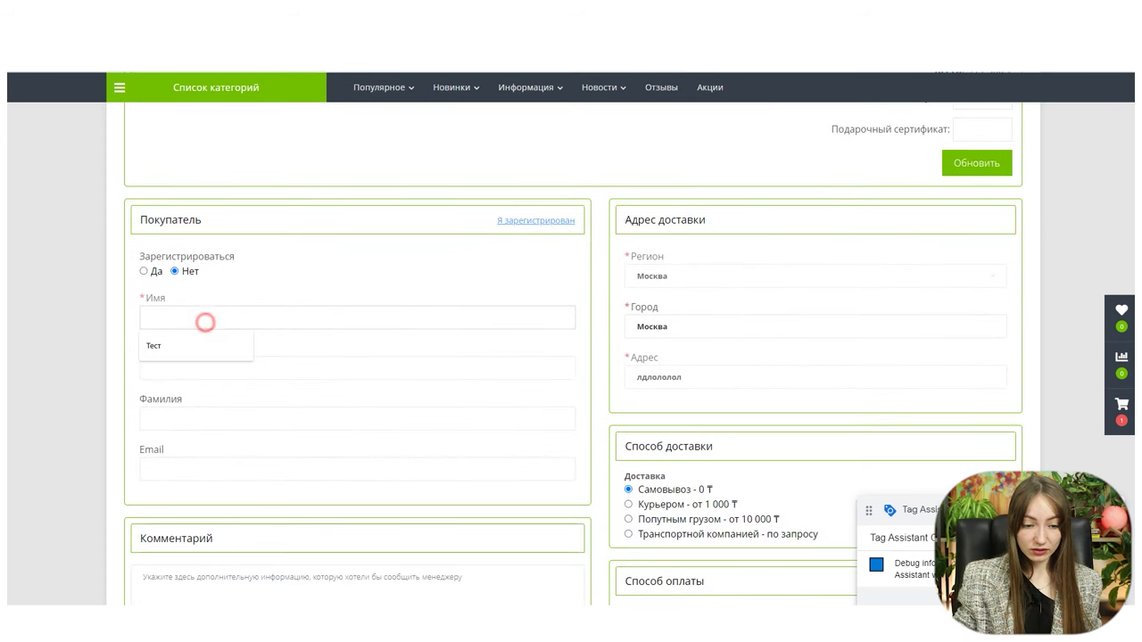
pyautogui.click(190, 343)
pyautogui.click(192, 360)
pyautogui.click(169, 395)
pyautogui.click(183, 415)
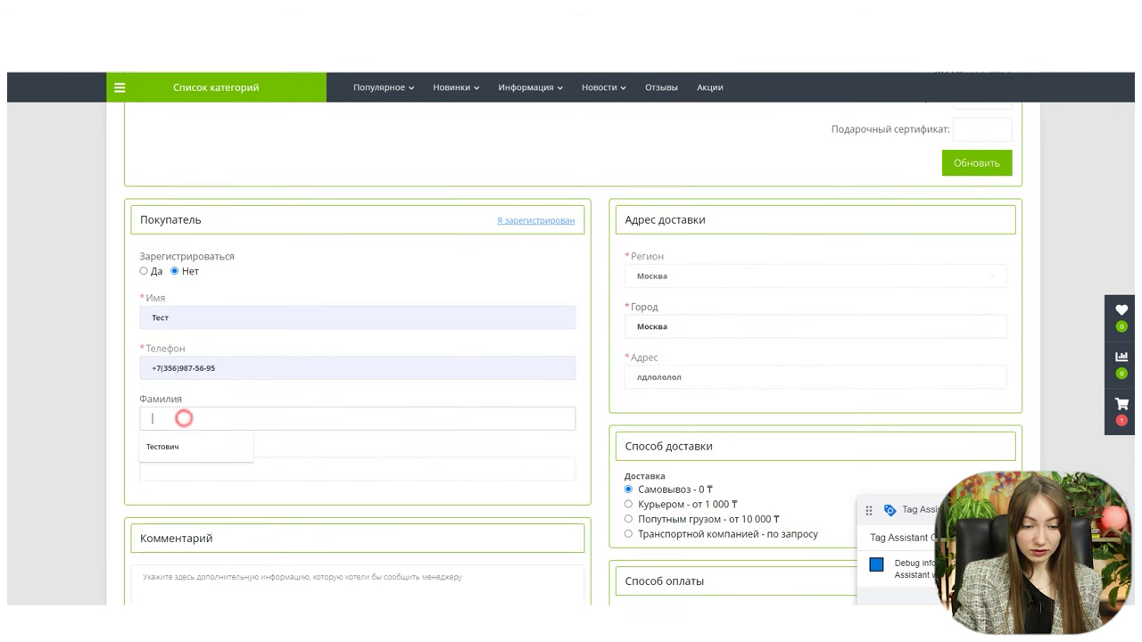
# Submit the order from the end of the checkout form
pyautogui.scroll(-2, 183, 416)
pyautogui.scroll(-5, 571, 357)
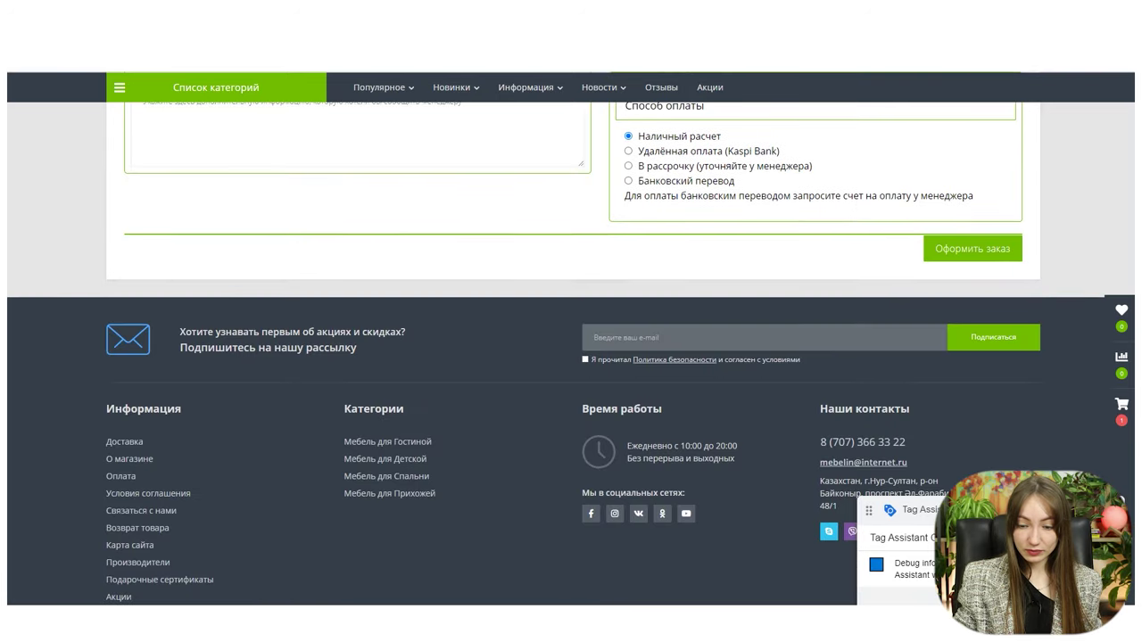
pyautogui.click(979, 194)
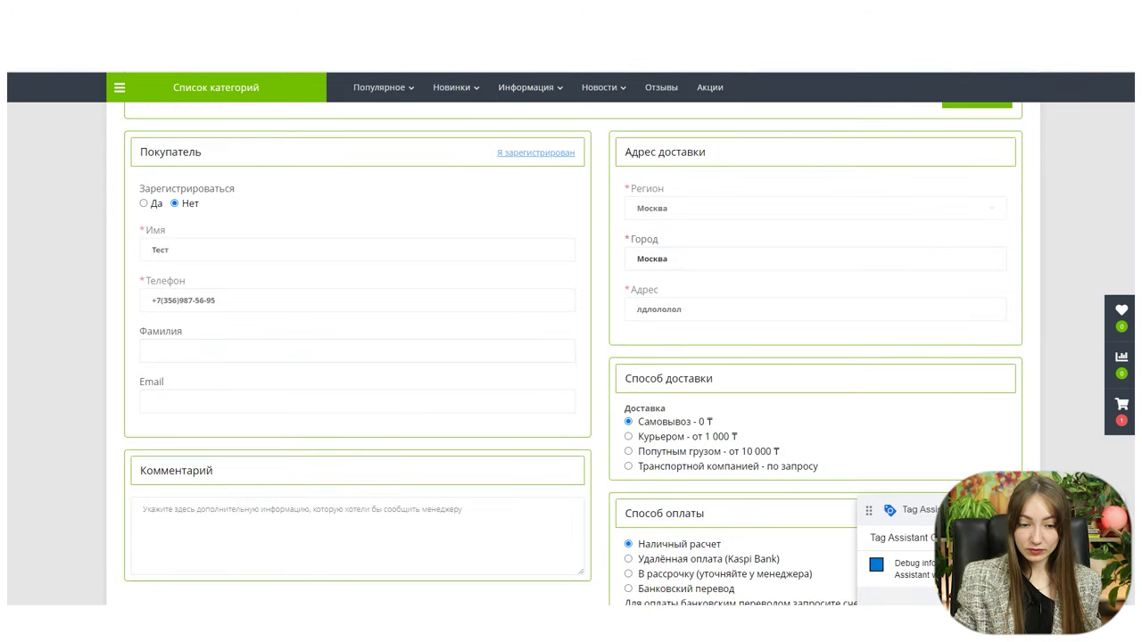
# Switch to Google Аналитика and review the existing events and their conversion marks in the mebelin.kz - GA4 property
pyautogui.hotkey('alt', 'Tab')
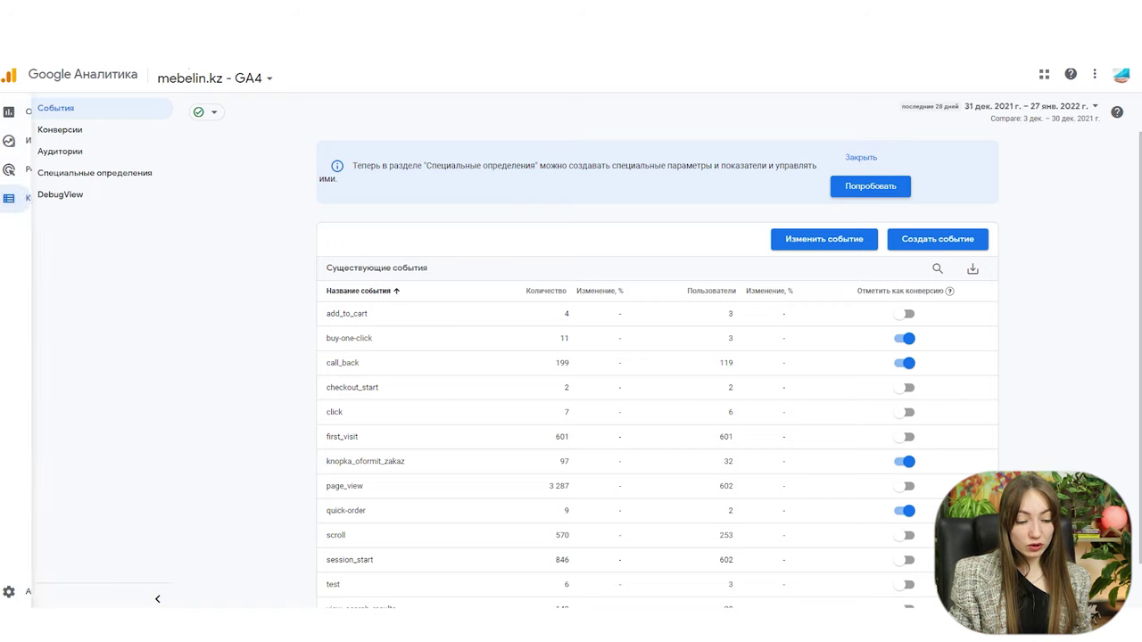
pyautogui.moveTo(9, 591)
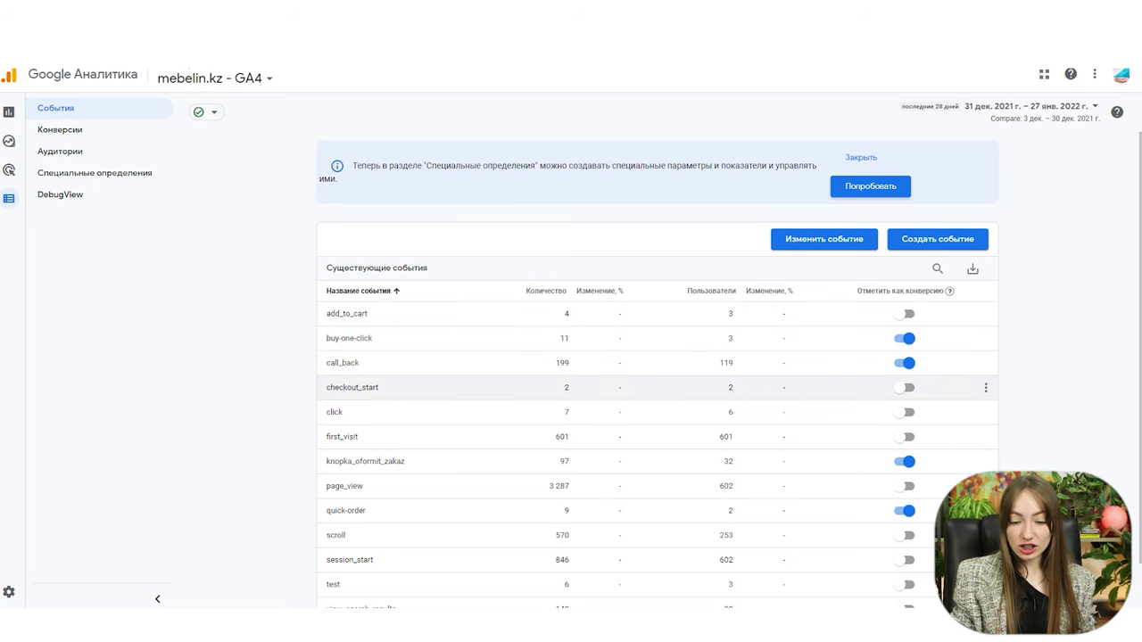
pyautogui.scroll(-1, 625, 476)
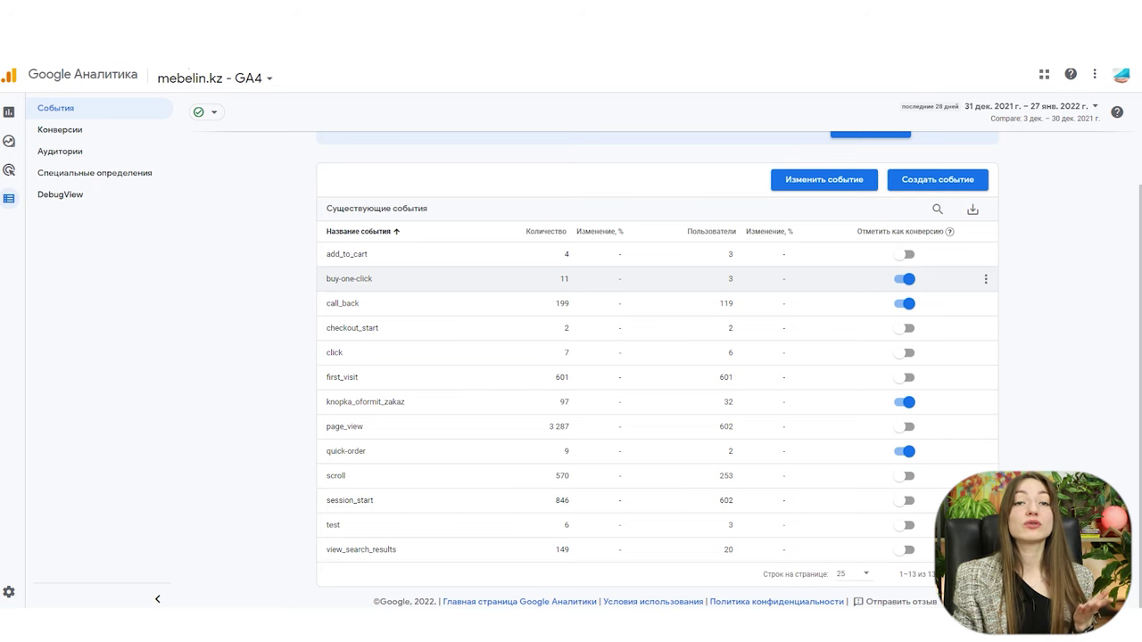
pyautogui.scroll(1, 624, 330)
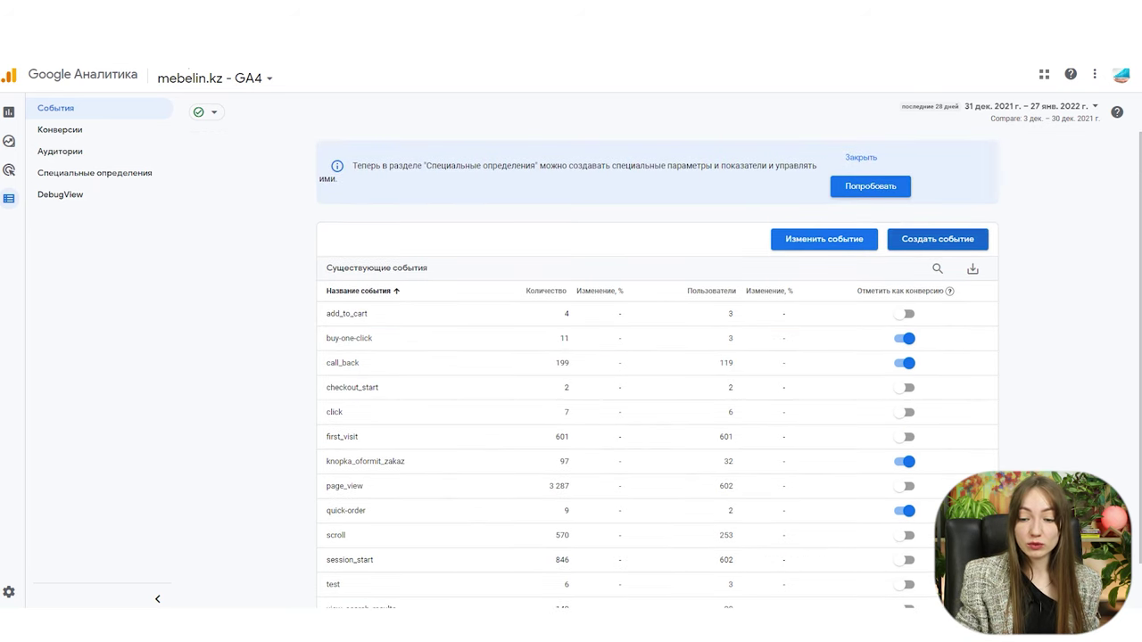
pyautogui.click(950, 239)
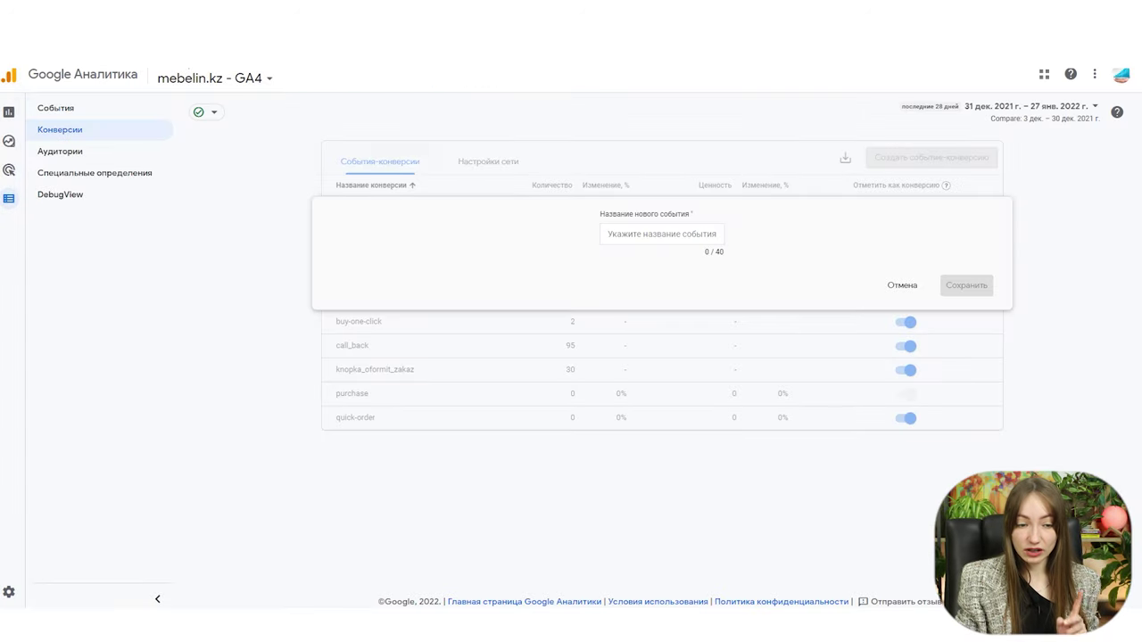
pyautogui.click(629, 233)
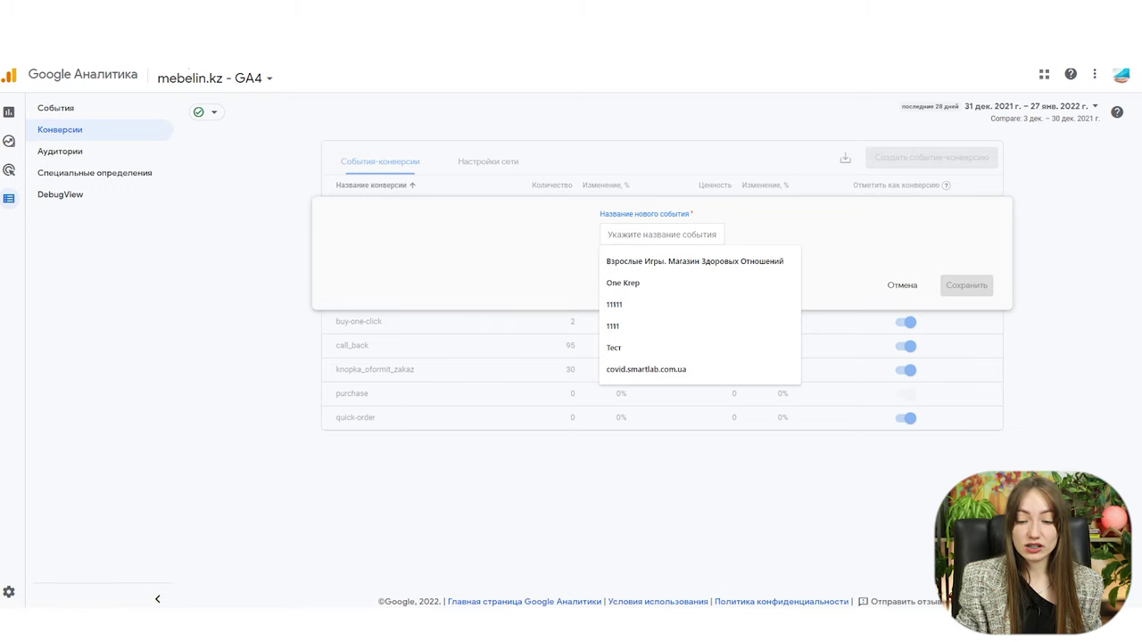
pyautogui.press('Escape')
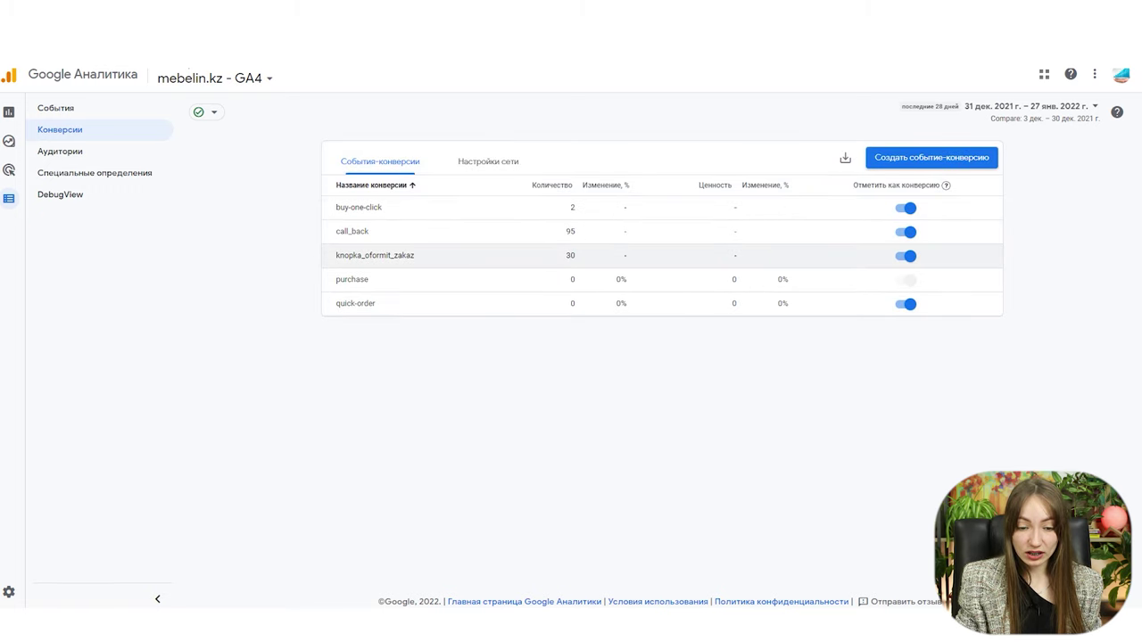
# Copy the event name knopka_oformit_zakaz from the list of conversion events
pyautogui.moveTo(425, 255); pyautogui.dragTo(335, 255)
pyautogui.rightClick(358, 257)
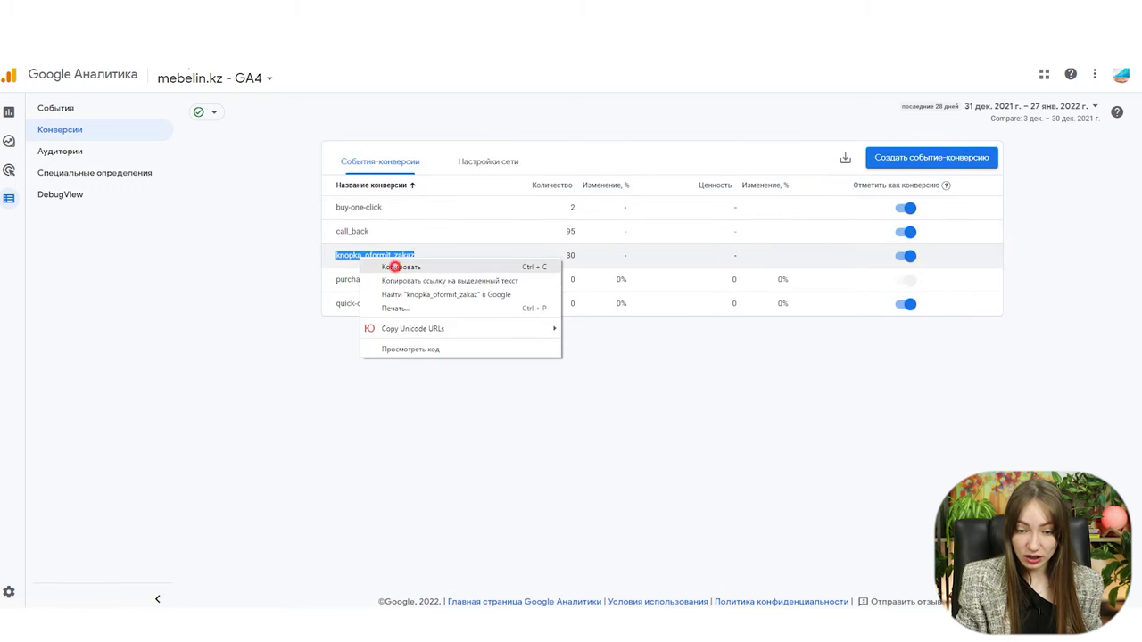